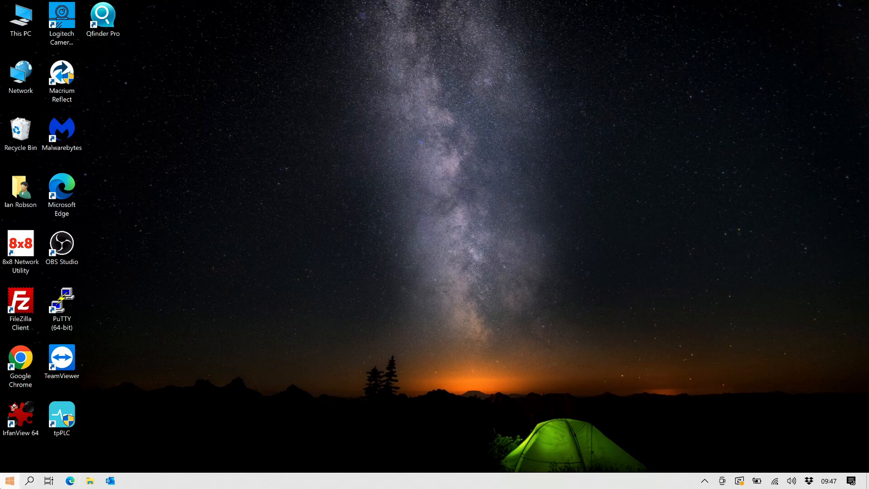
Step: Open Microsoft Edge and search Google for "iperius backup free"
click(71, 480)
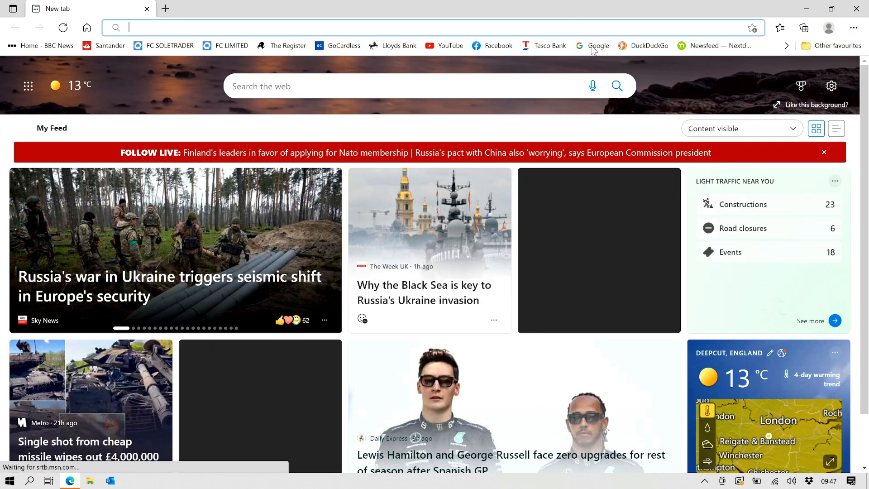
click(595, 45)
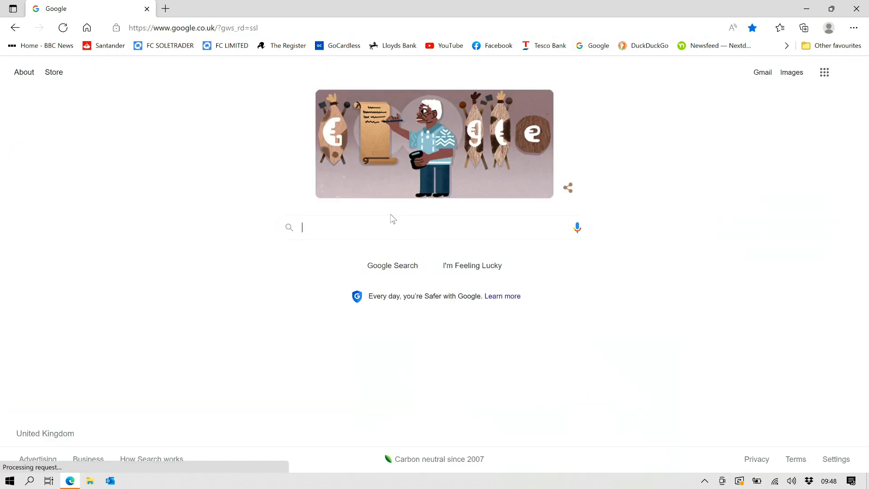
text(ip)
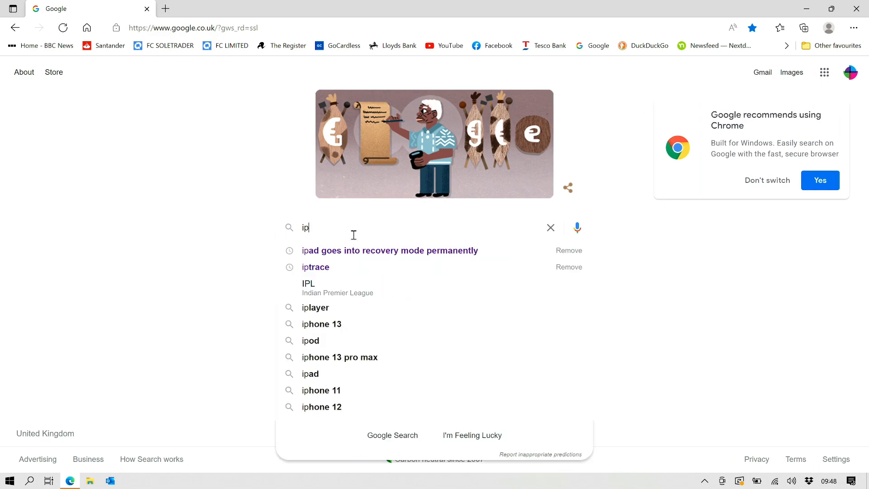
text(erius b)
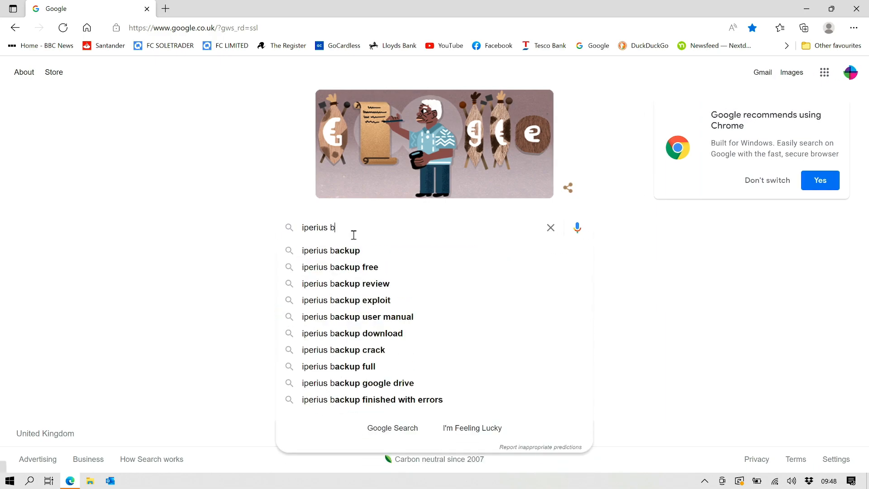
text(ackup free)
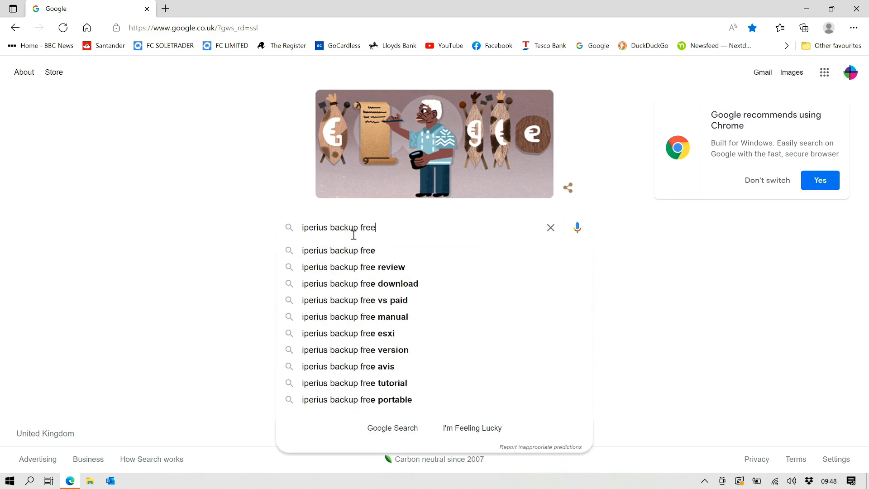
key(Return)
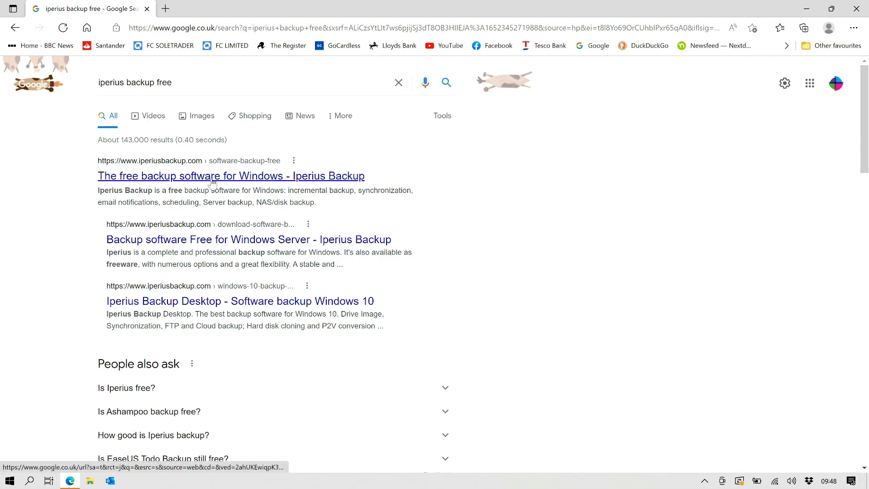
Step: Download SetupIperius.exe from the Iperius Backup Free page, run it with permission to make changes, and close the browser
click(212, 179)
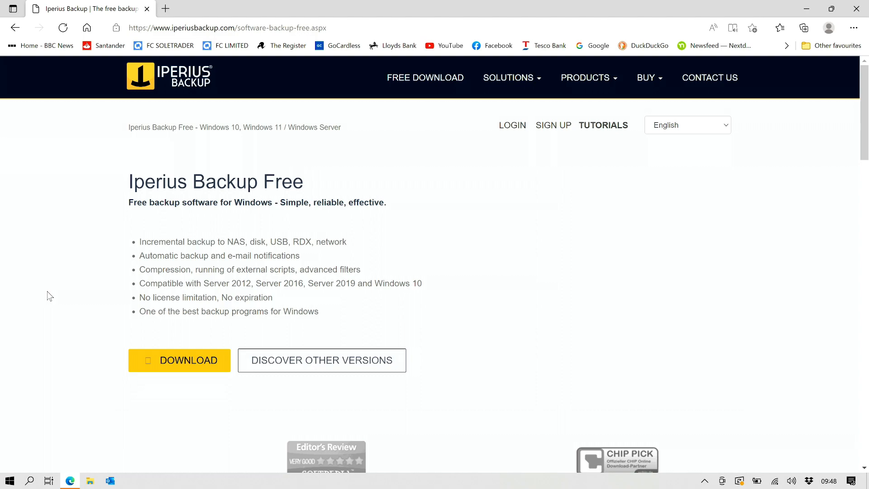
click(175, 369)
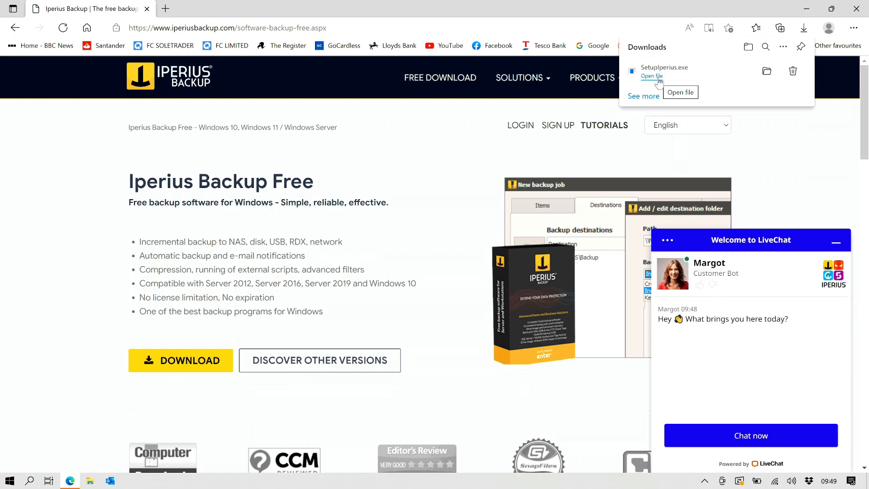
click(658, 78)
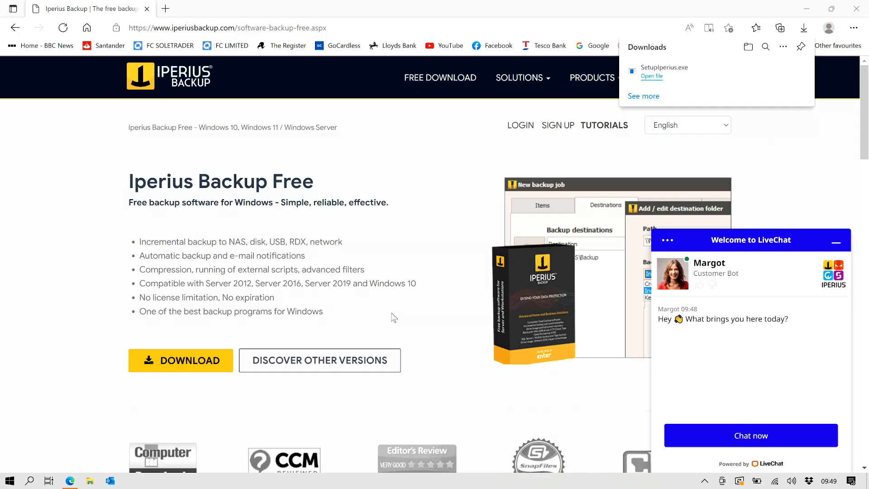
click(378, 312)
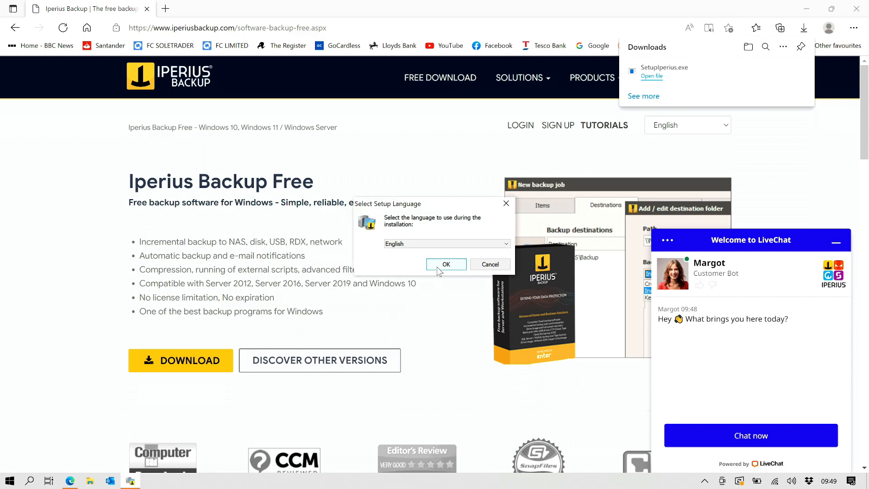
click(857, 9)
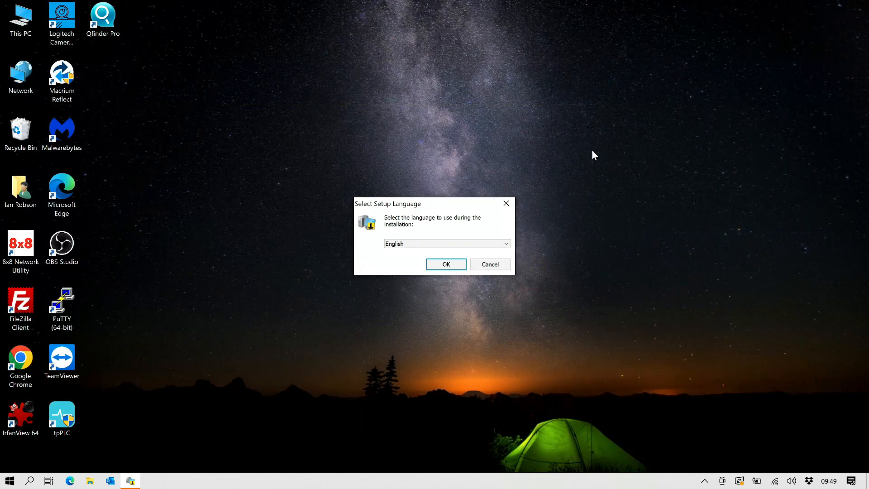
Step: Start the Iperius Backup setup in English and accept the license agreement
click(450, 268)
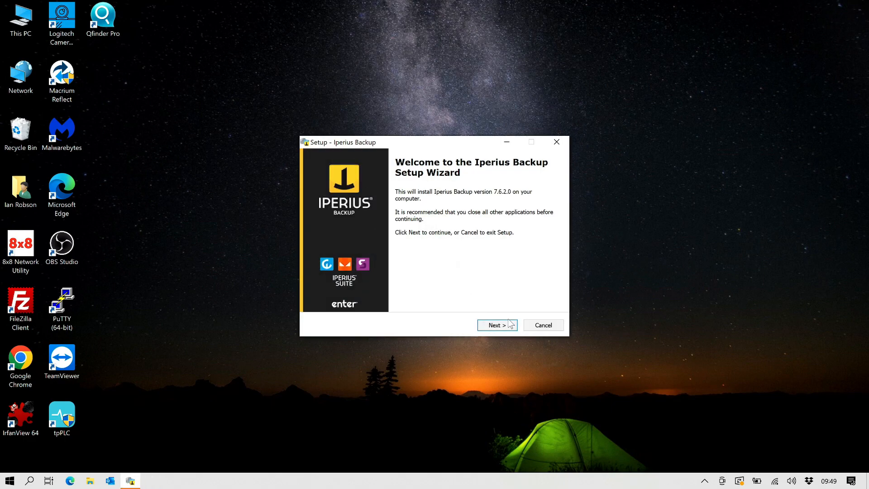
click(510, 324)
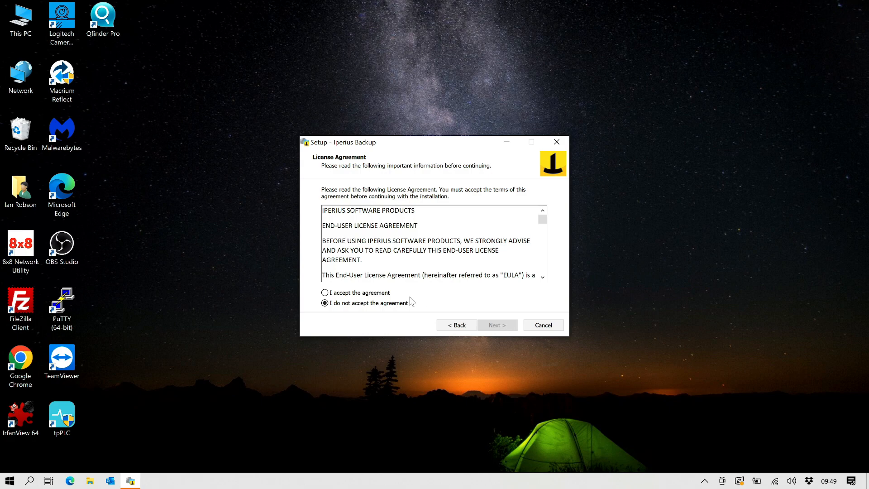
click(373, 294)
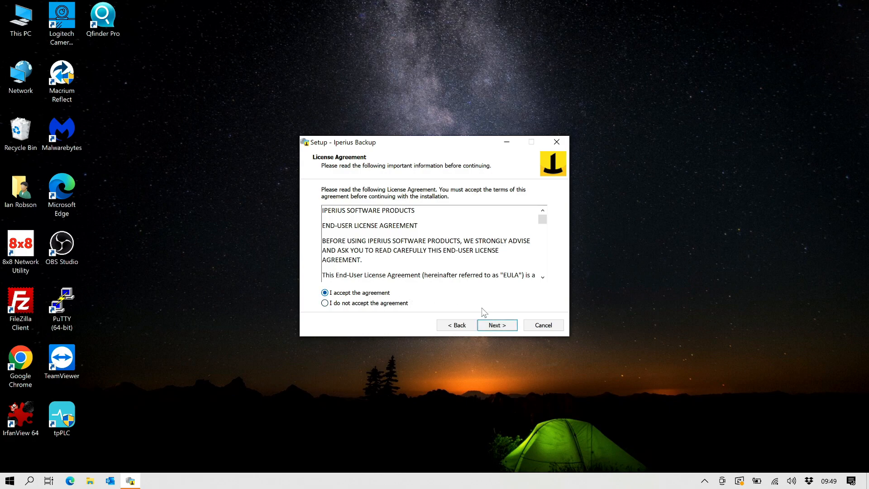
click(501, 325)
Step: Install Iperius Backup into a newly created C:\Program Files (x86)\Iperius Backup folder with the default shortcuts folder, and launch it
click(502, 326)
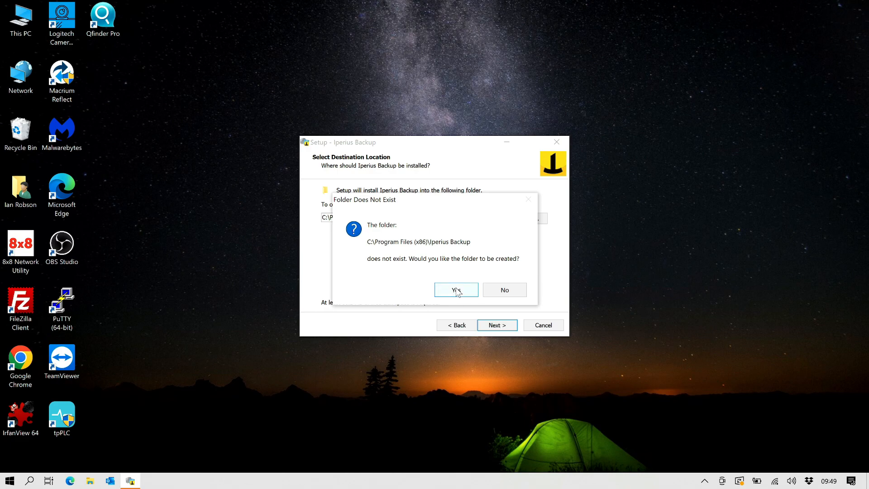
click(457, 290)
click(498, 325)
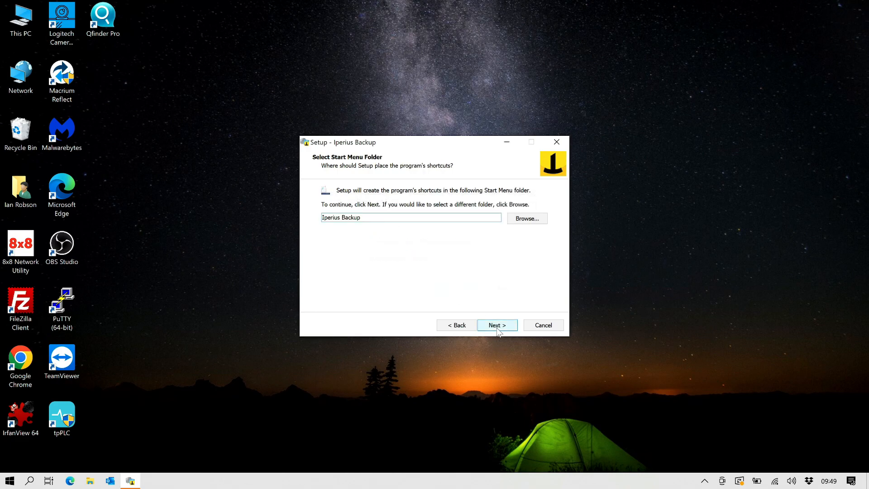
click(497, 326)
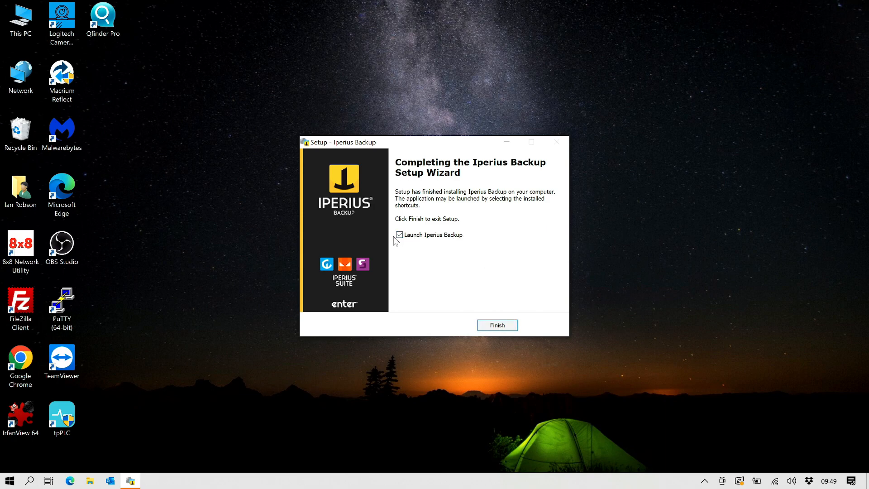
click(492, 327)
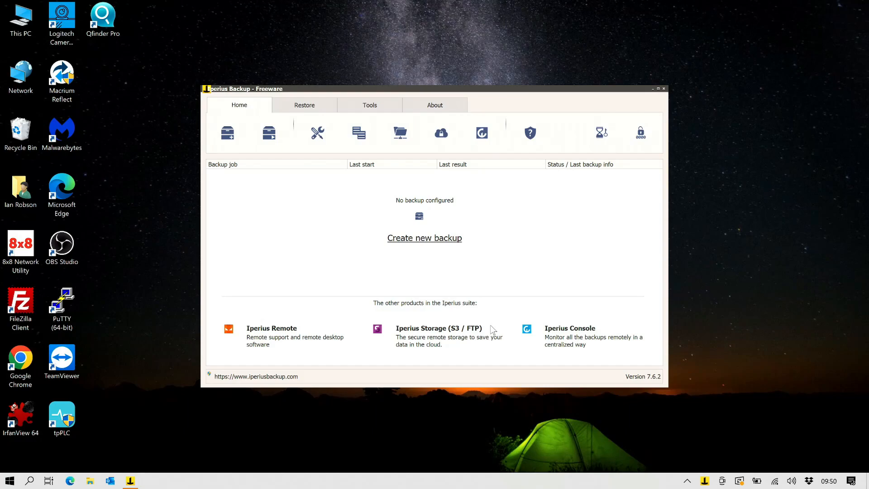
Step: Create a new backup job and add the personal user profile folder under C:\Users as the item to back up
click(441, 243)
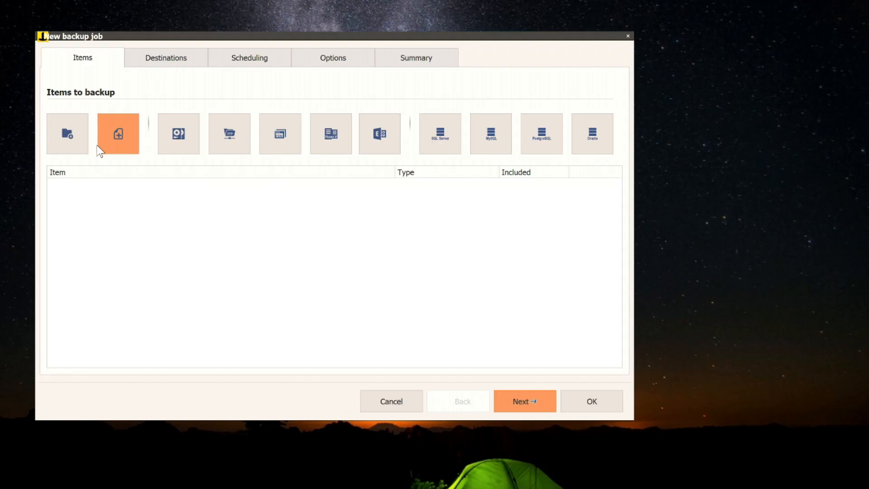
click(66, 144)
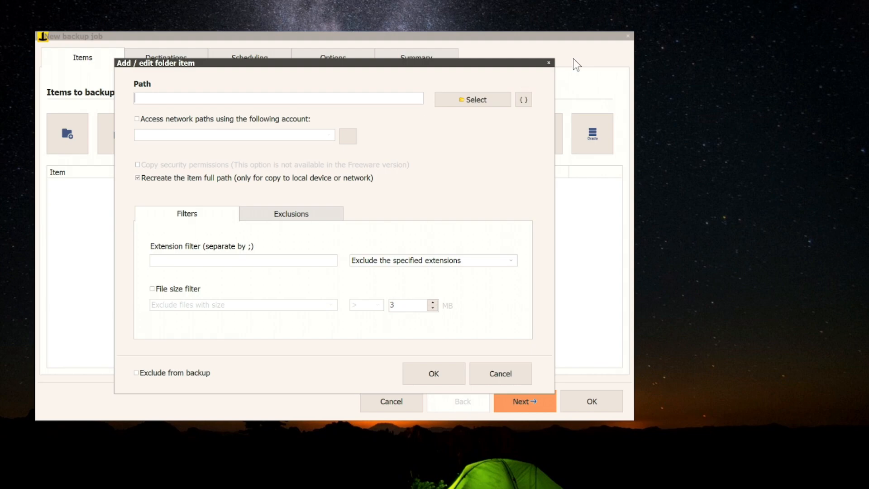
click(476, 100)
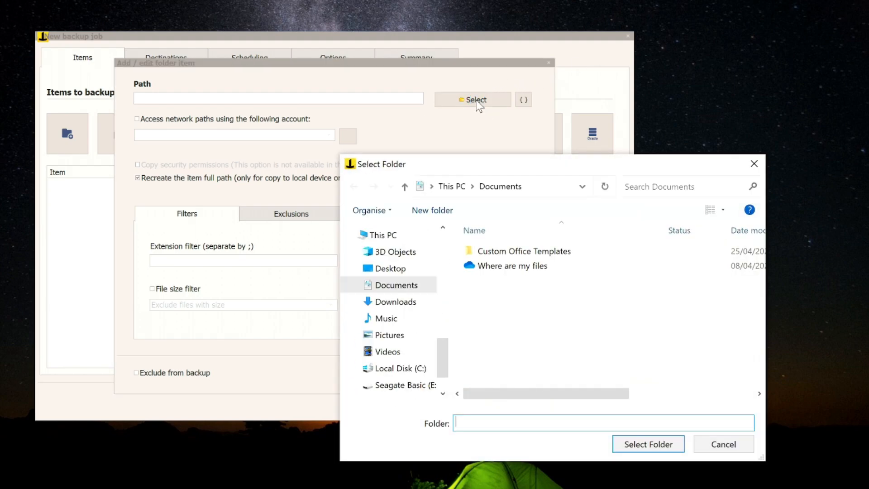
click(410, 372)
scroll(539, 352, down, 1)
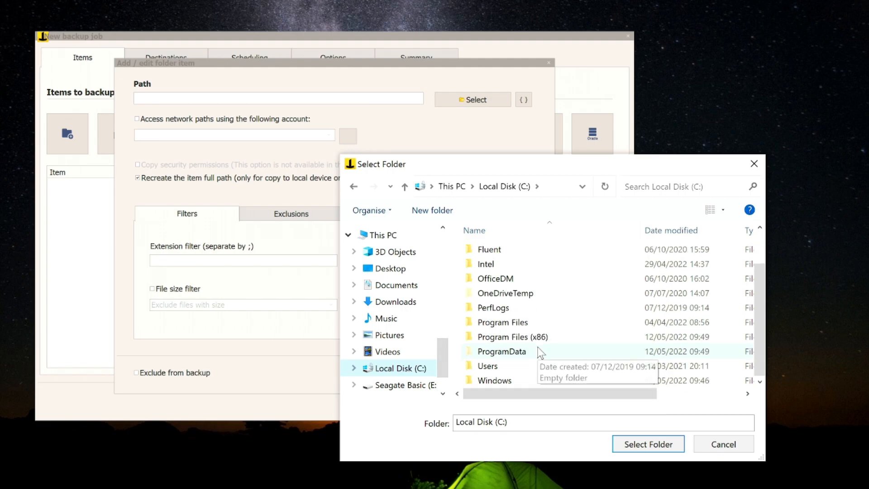
double_click(505, 366)
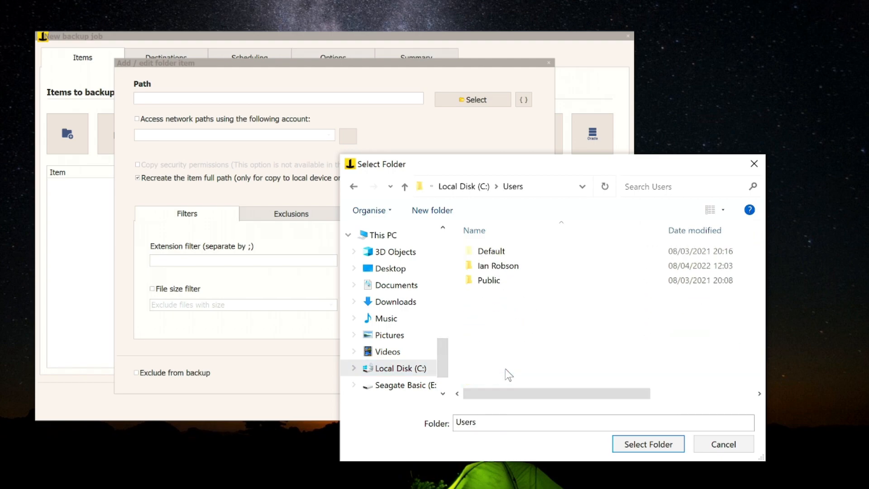
double_click(495, 266)
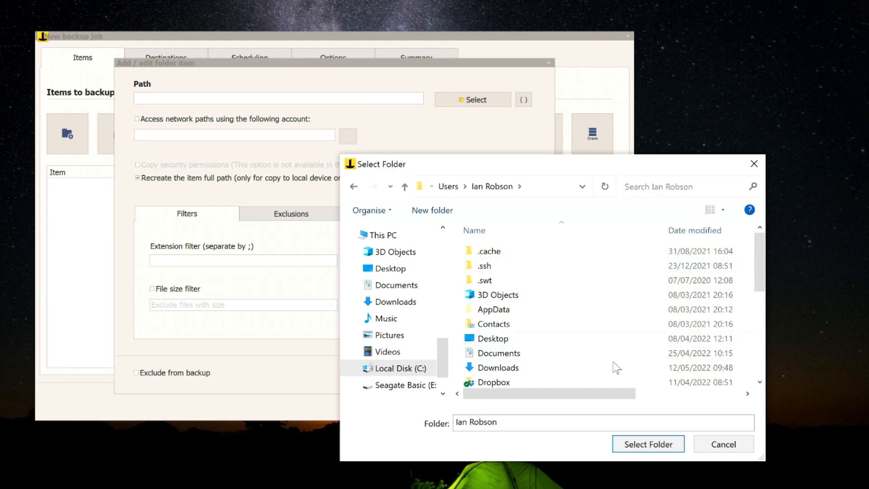
click(633, 445)
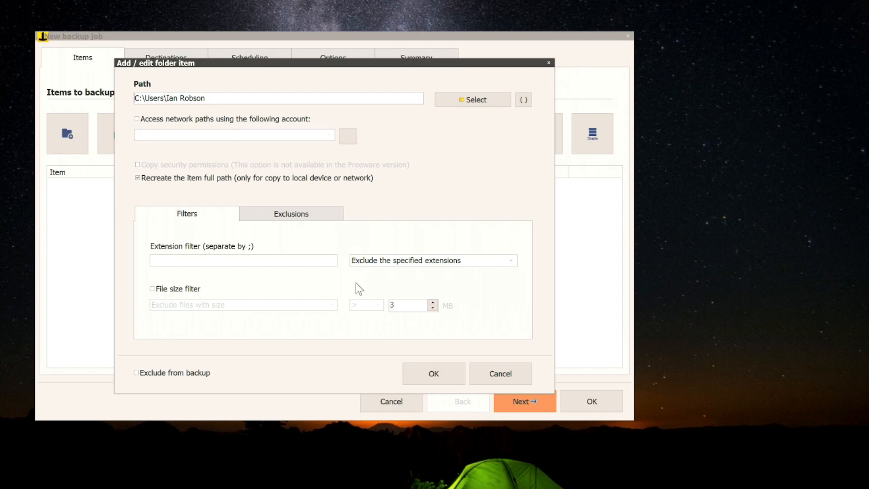
click(433, 374)
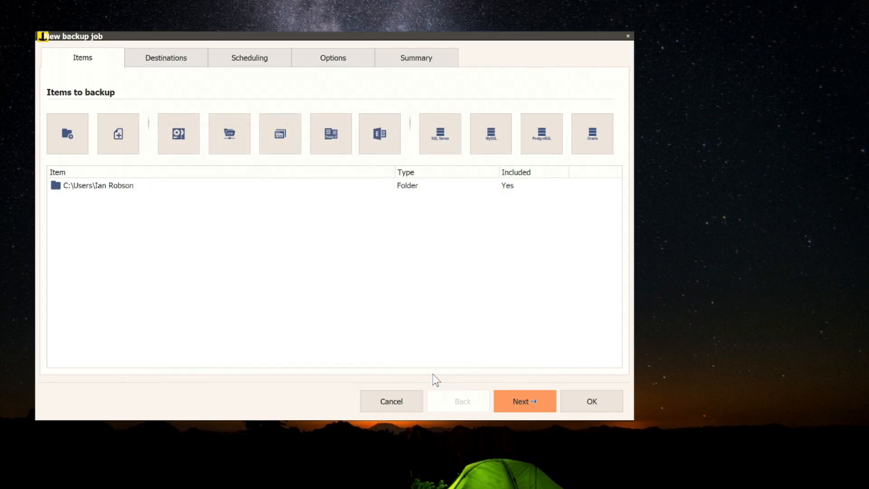
Step: Create a folder named Backup on the Seagate Basic (E:) drive and set it as the path of a new backup destination
click(531, 399)
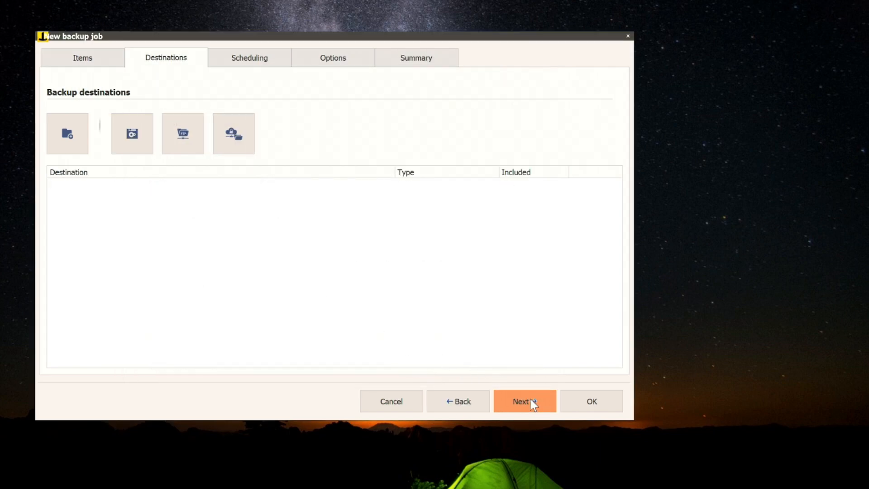
click(82, 138)
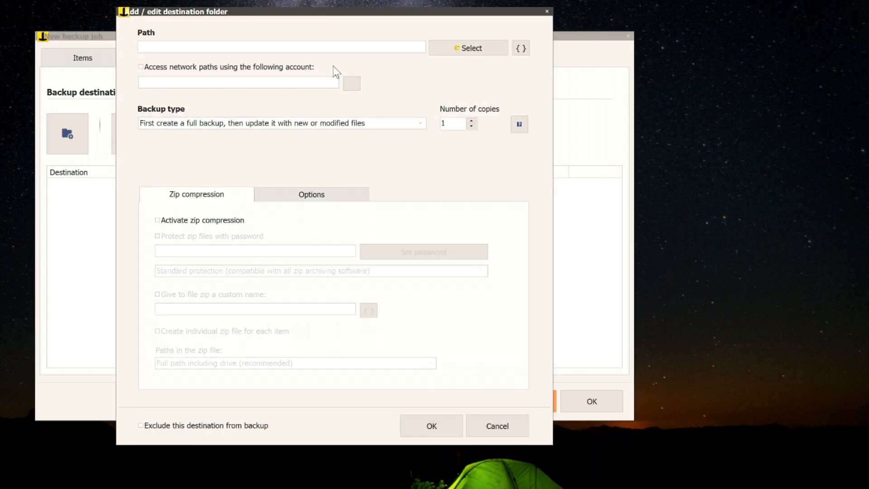
click(468, 48)
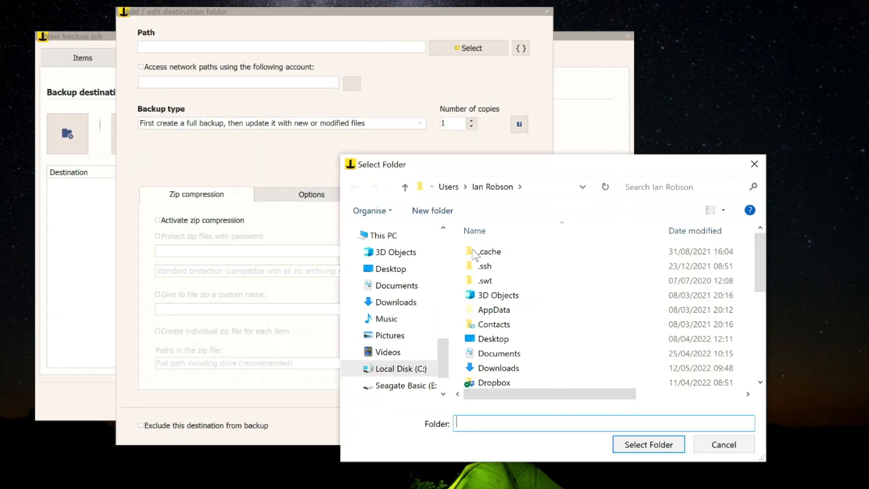
click(397, 386)
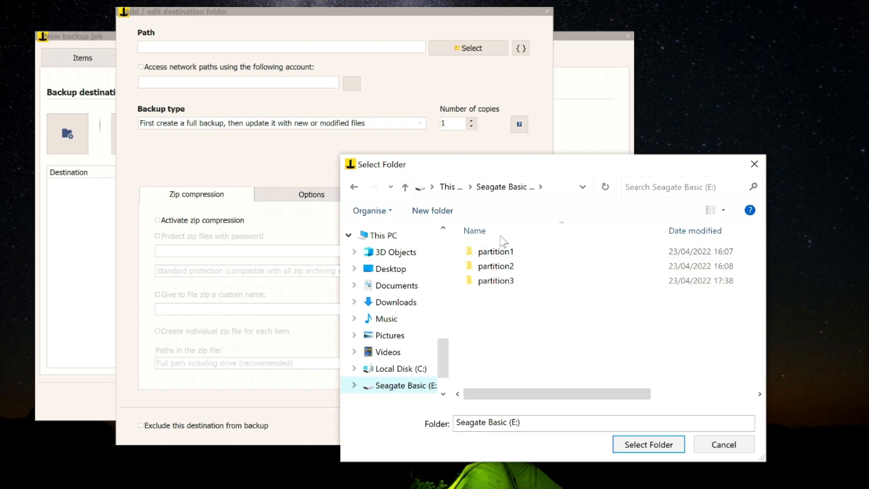
click(445, 213)
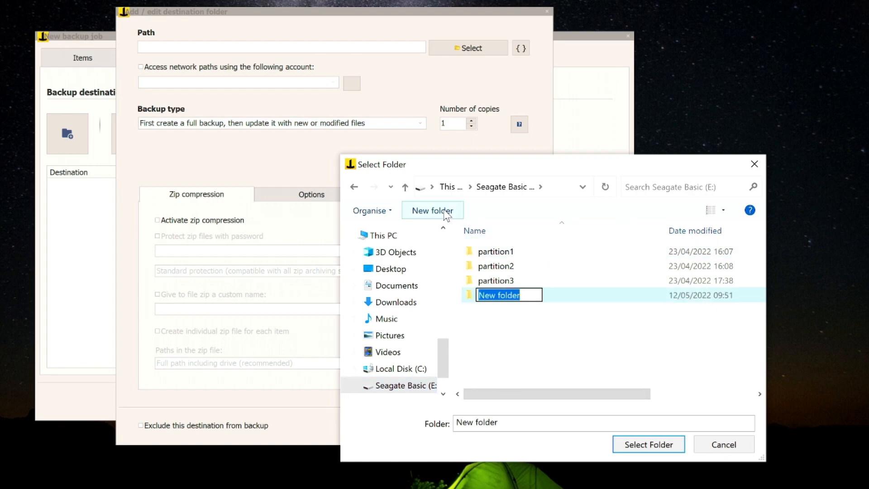
text(Backup)
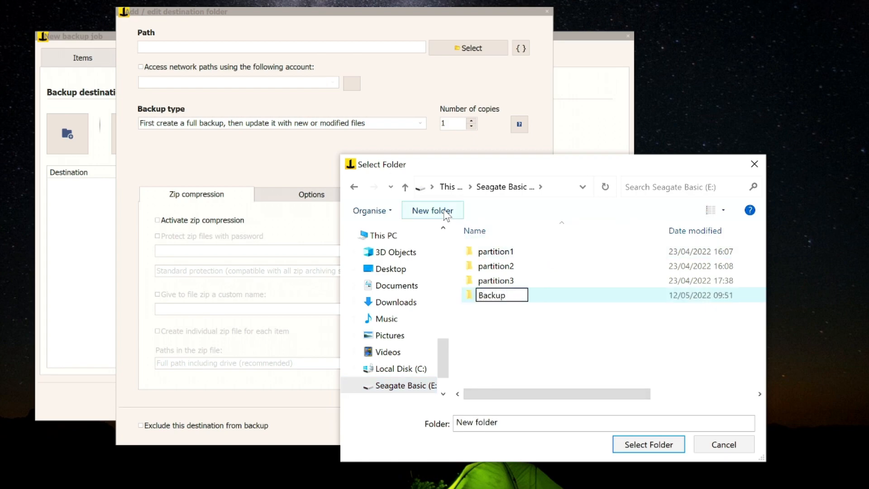
key(Return)
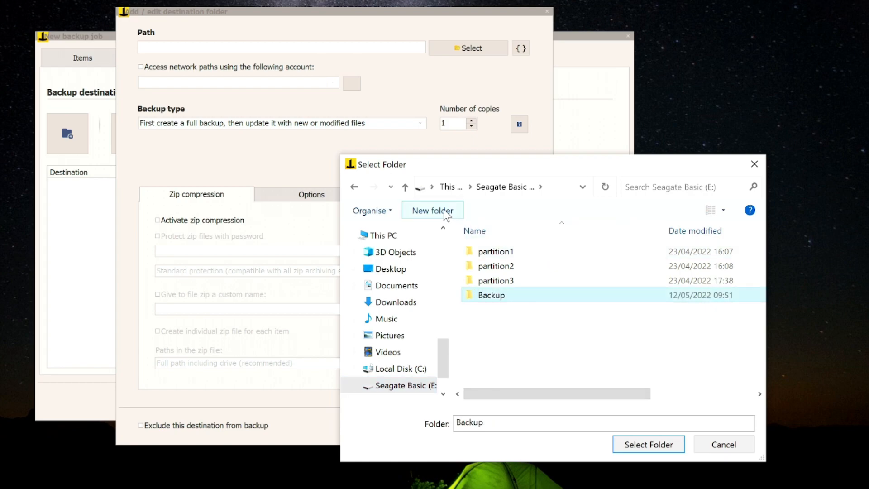
double_click(526, 295)
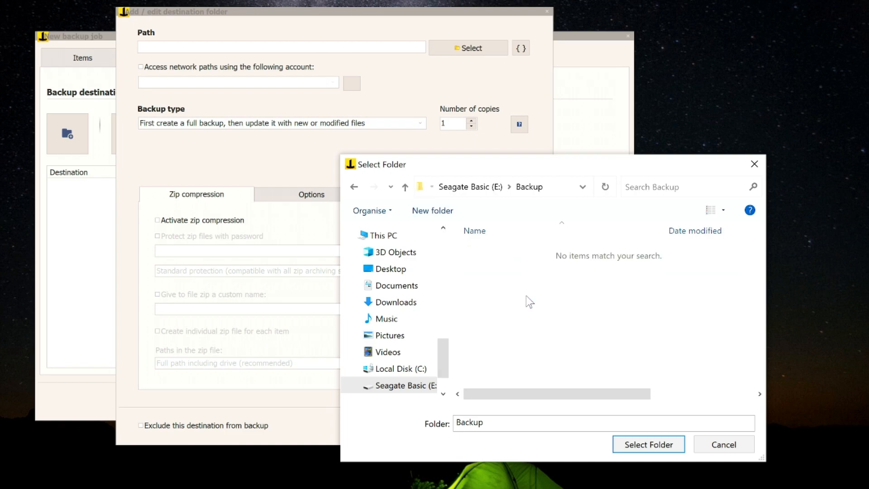
click(648, 444)
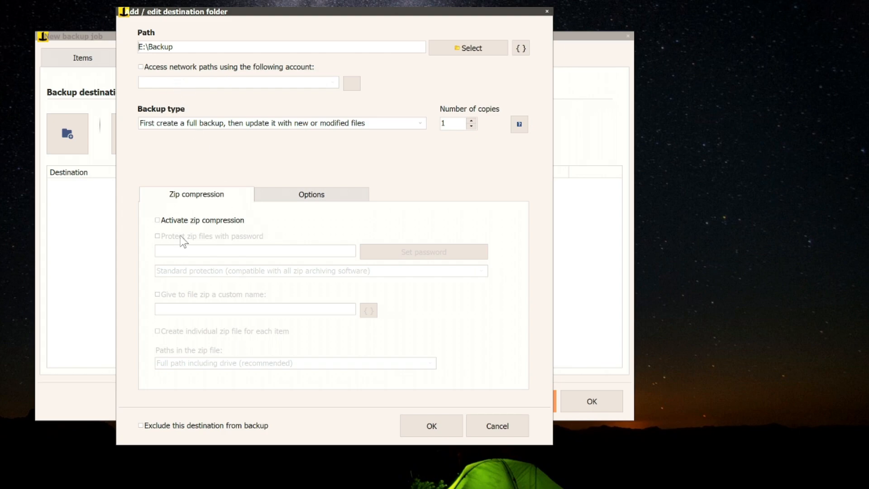
Step: Review the additional options of the E:\Backup destination and add it to the job with its default settings
click(312, 194)
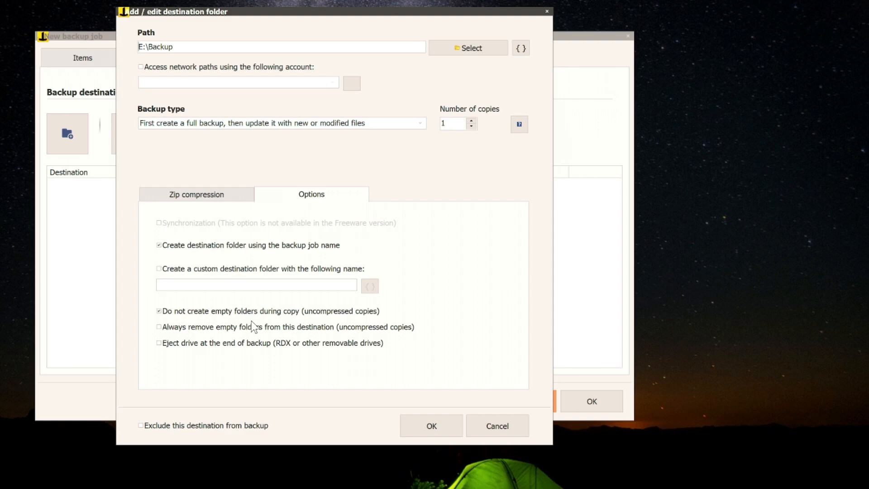
click(181, 332)
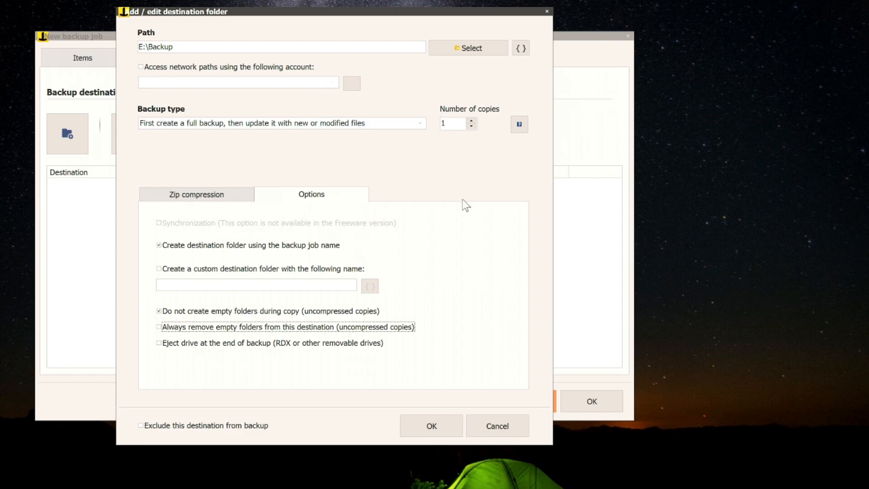
click(431, 428)
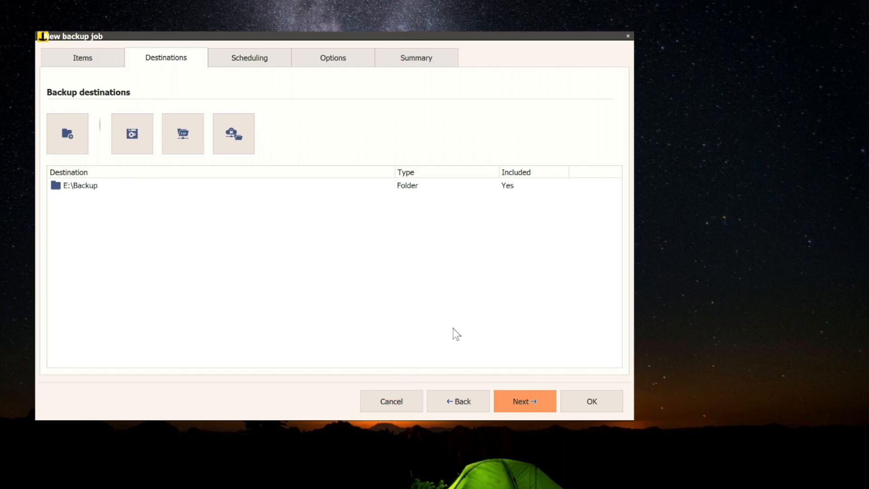
Step: Enable automatic scheduling for the backup job and set it to run weekly on all seven days, Monday through Sunday
click(529, 397)
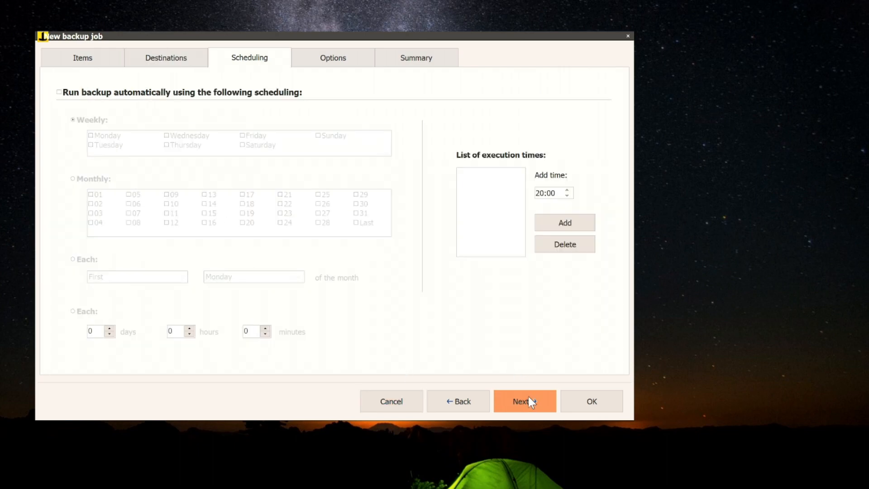
click(59, 92)
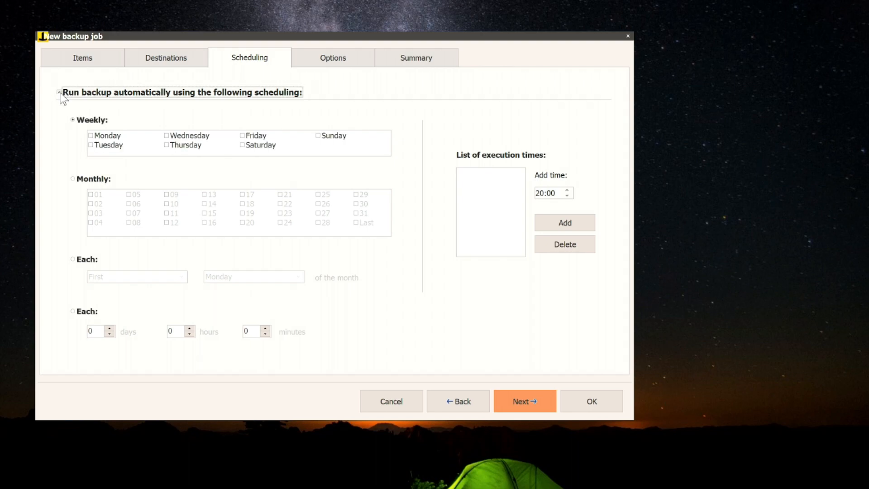
click(93, 137)
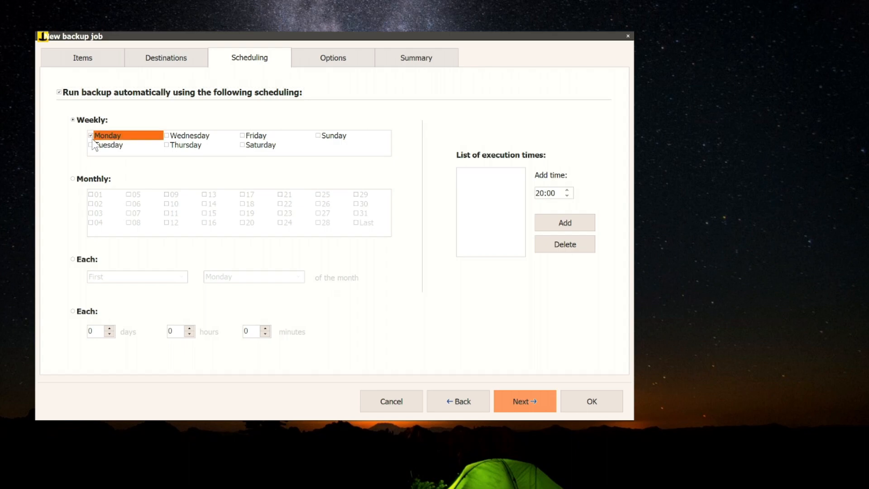
click(92, 145)
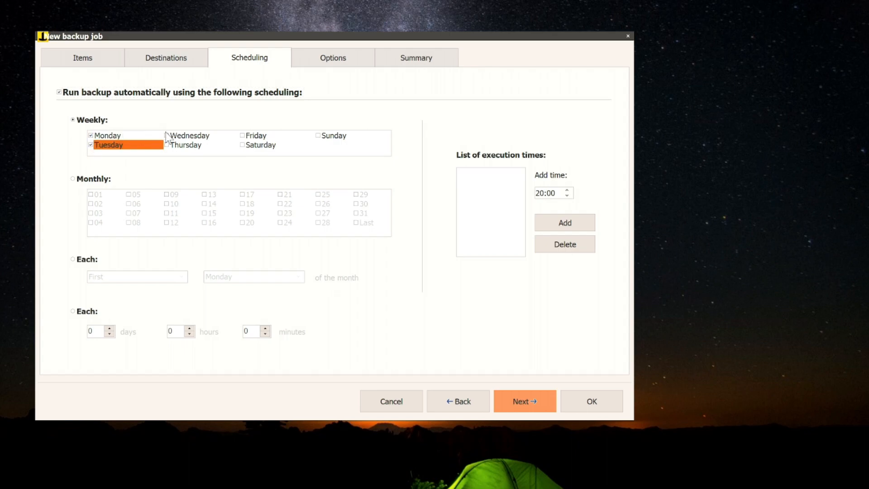
click(167, 135)
click(168, 146)
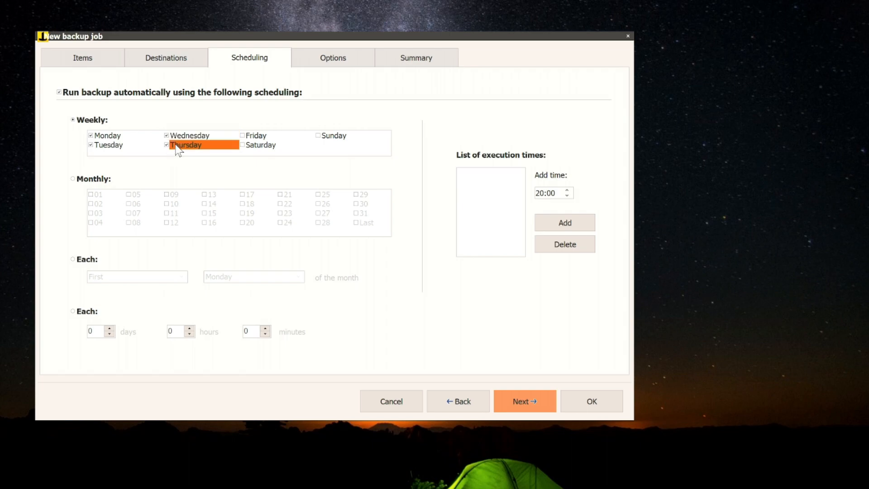
click(242, 136)
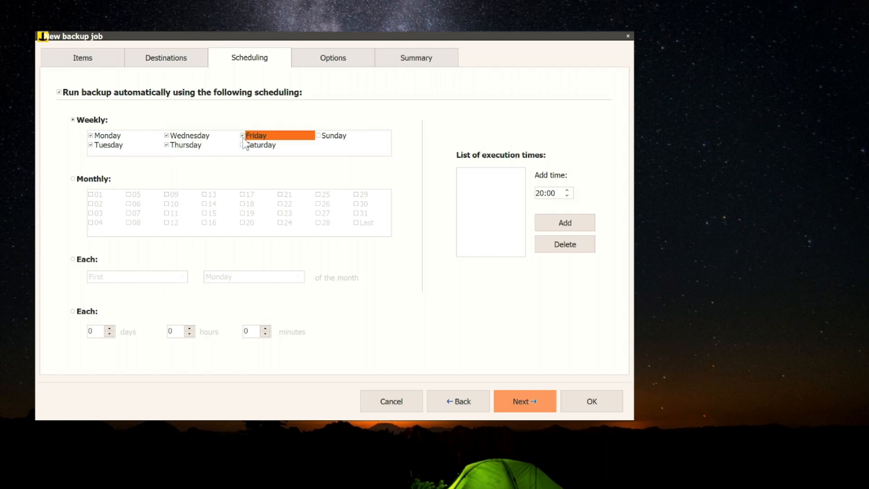
click(244, 146)
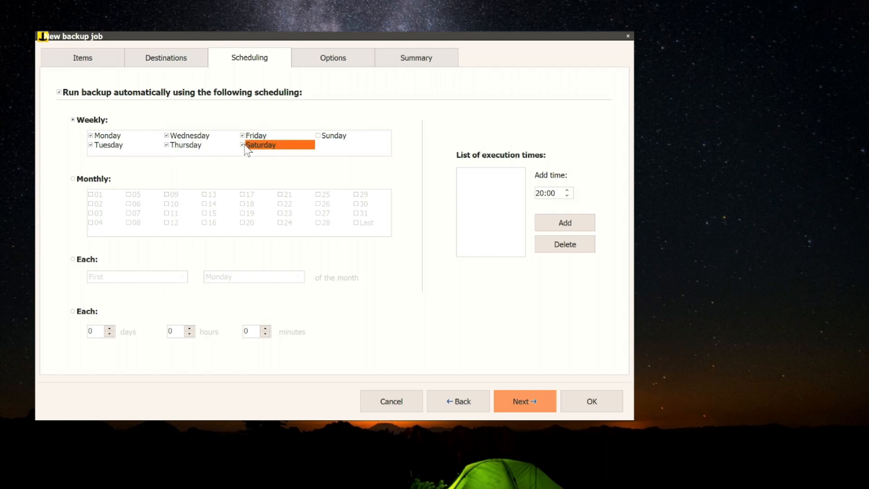
click(320, 137)
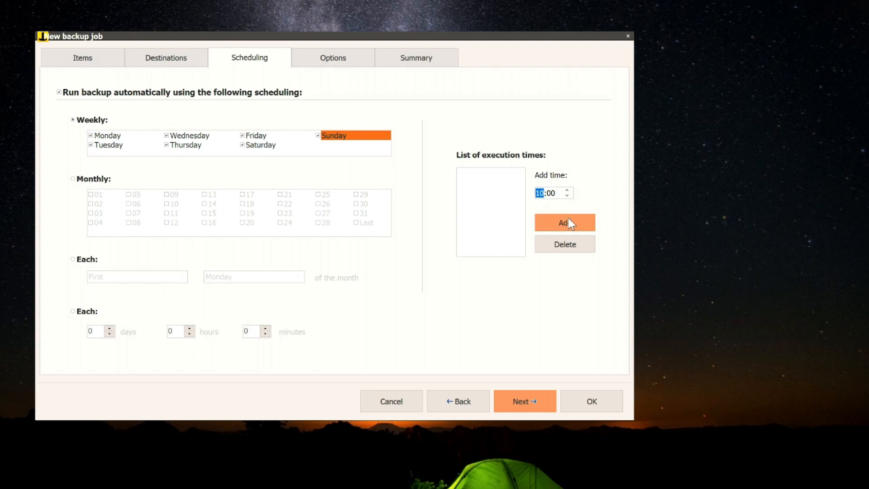
Step: Add 10:00, 15:00 and 19:00 as the execution times and continue to the job's options
click(568, 218)
click(540, 193)
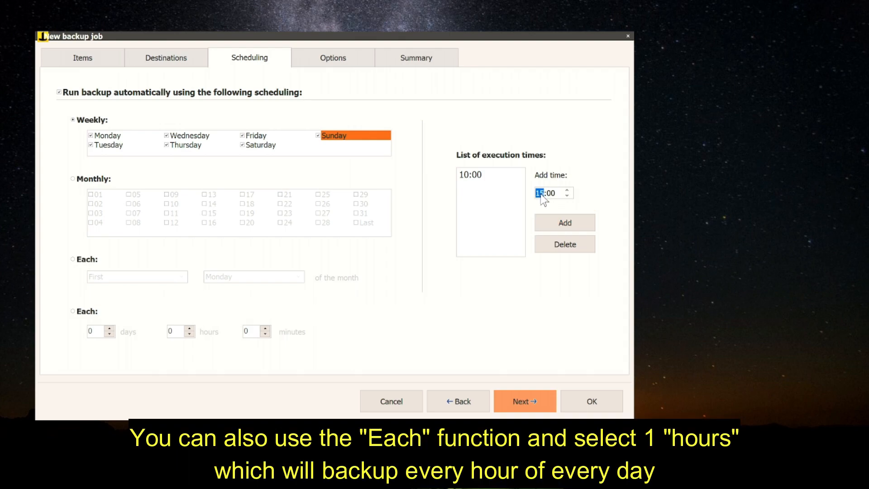
click(563, 223)
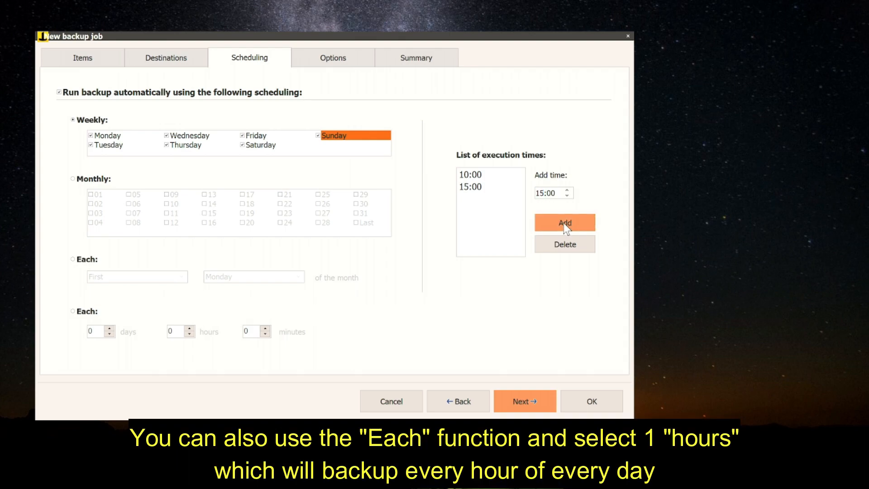
click(541, 194)
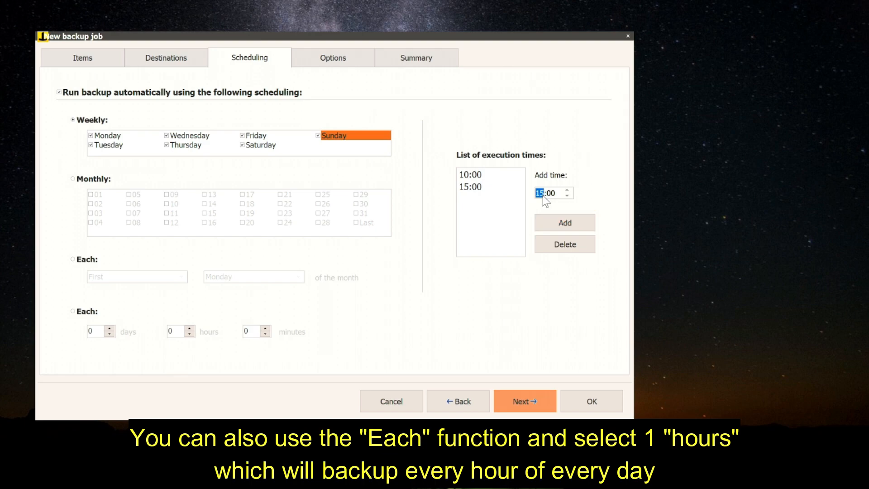
text(19)
click(565, 221)
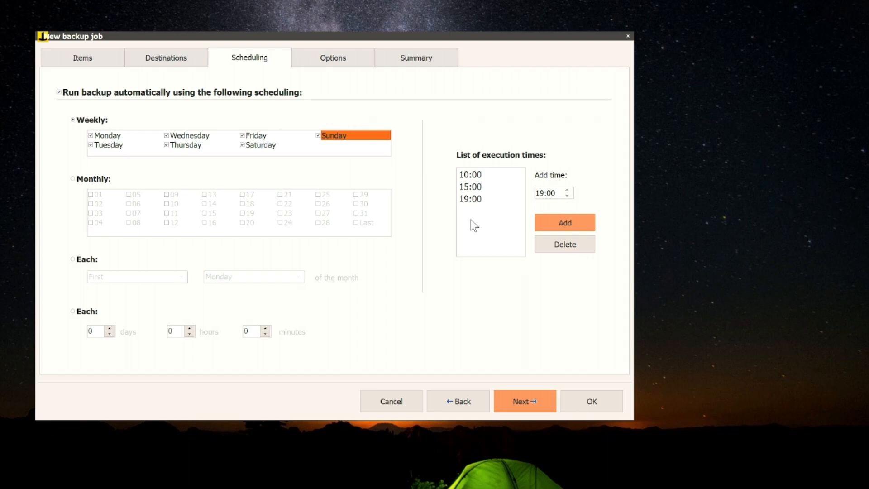
click(529, 400)
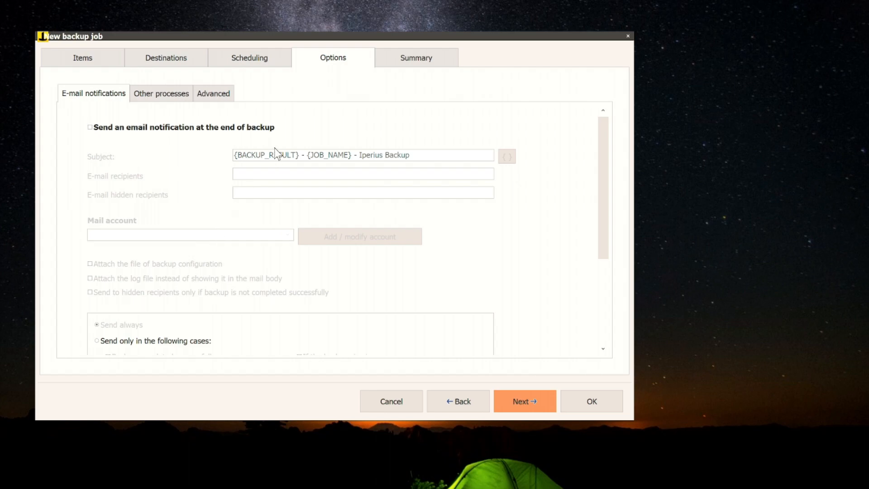
click(95, 129)
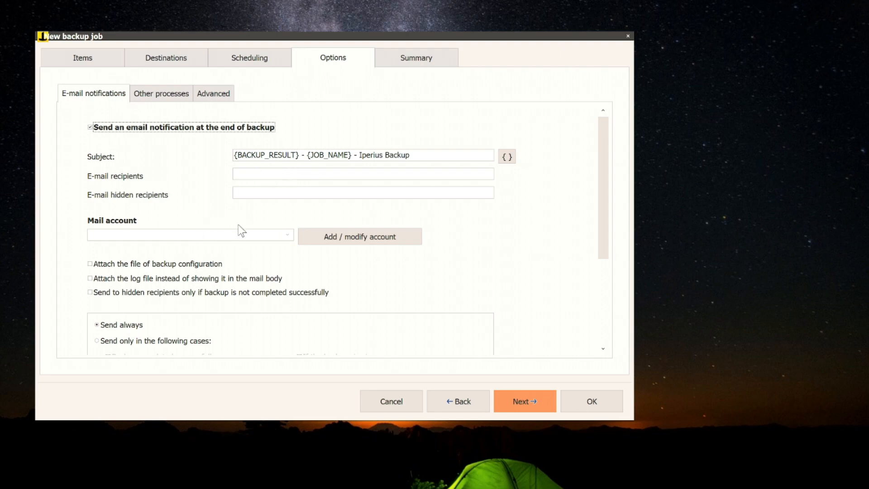
click(330, 238)
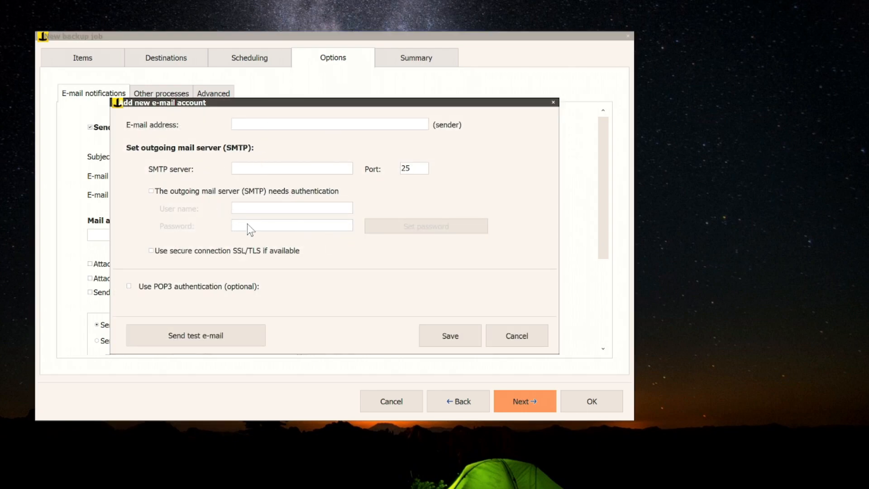
click(517, 335)
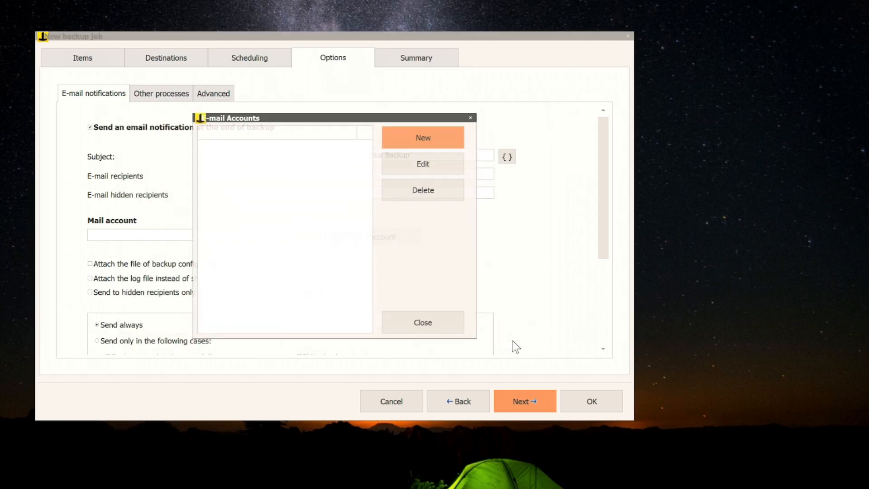
click(443, 320)
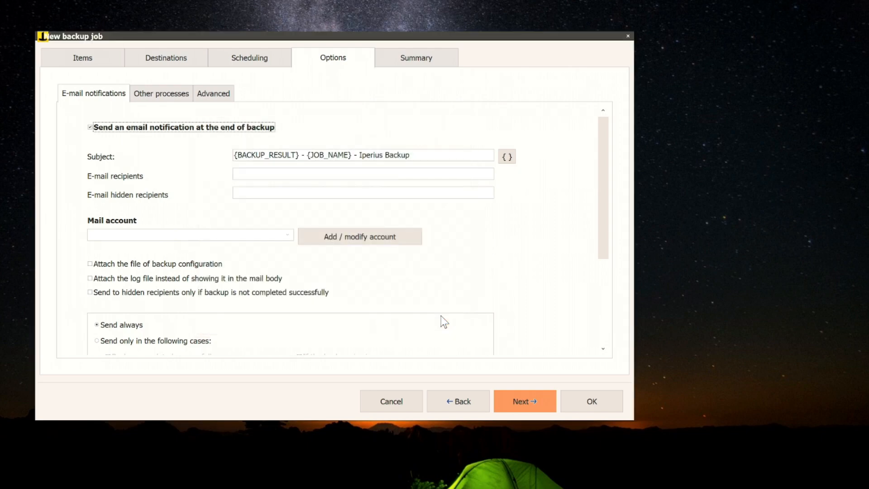
click(113, 128)
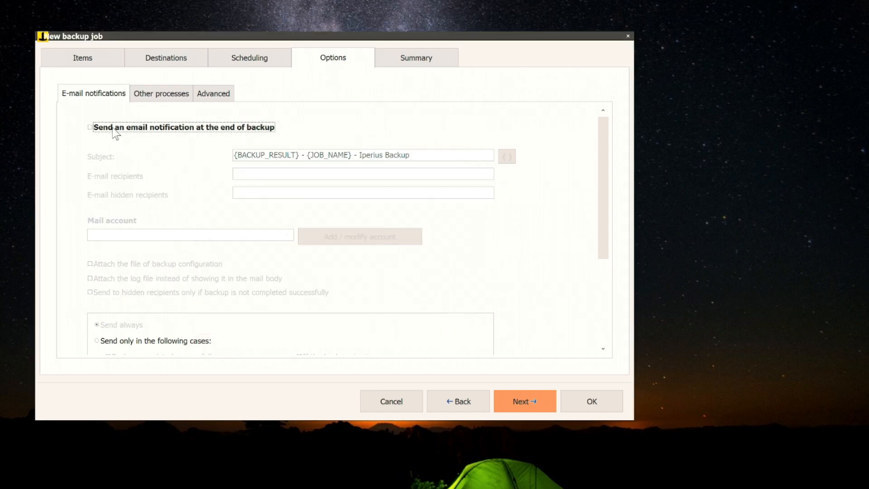
Step: Examine the e-mail notification conditions and the options for running programs or other backup jobs before and after the backup
click(157, 97)
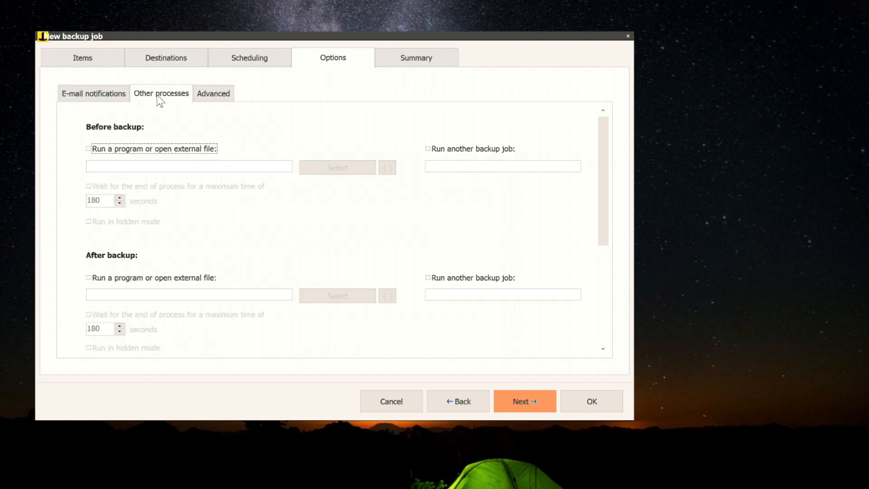
click(96, 93)
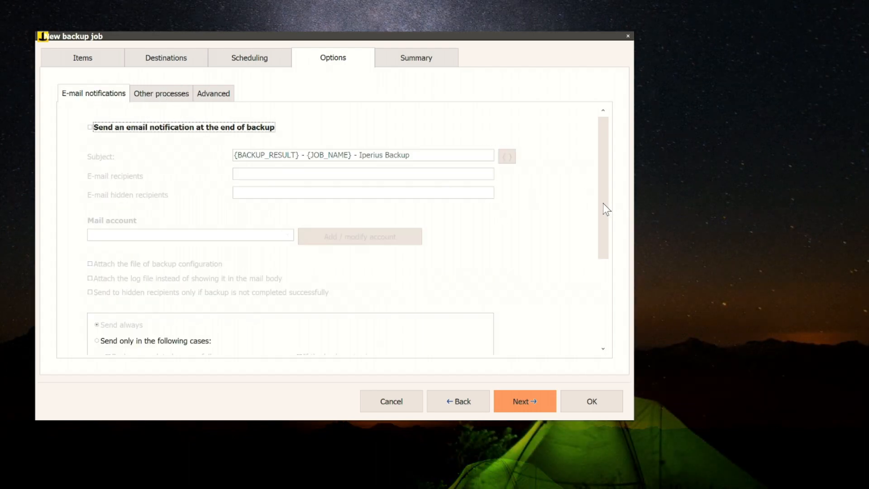
drag(603, 203, 602, 351)
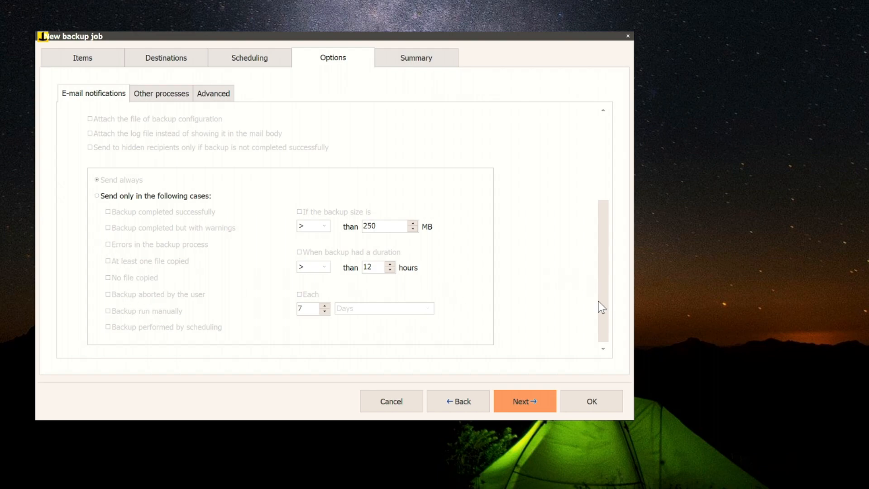
drag(603, 206, 603, 195)
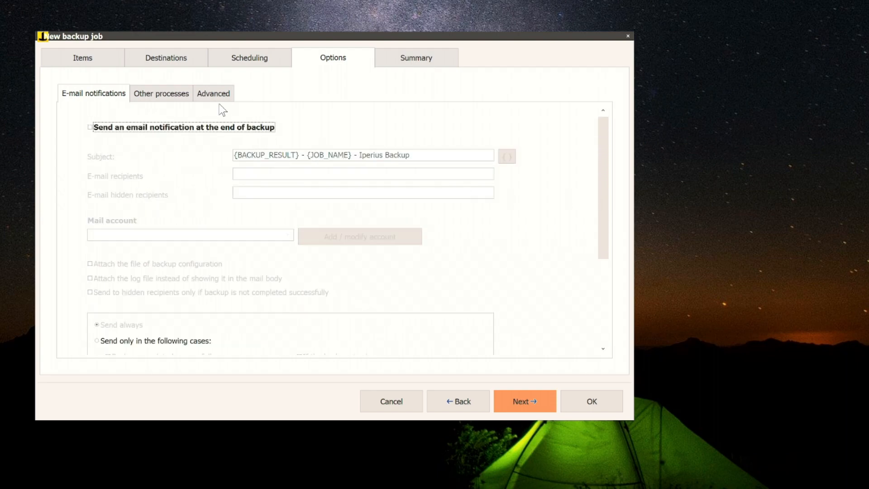
click(153, 95)
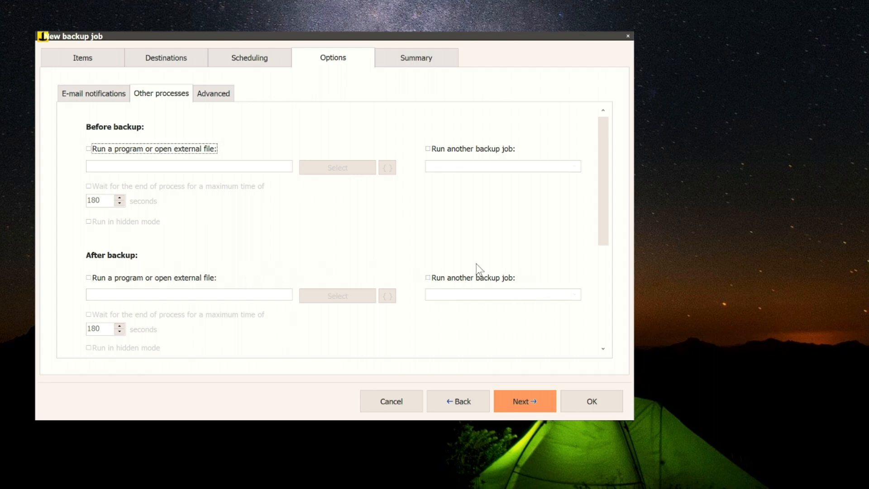
click(430, 281)
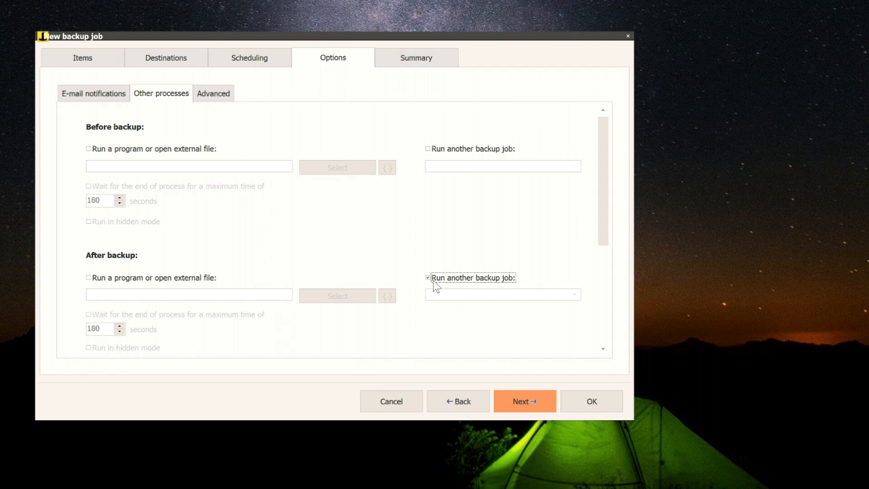
click(433, 281)
drag(605, 214, 605, 181)
Step: Turn off the display of the backup operation in progress in the job's advanced options
click(213, 95)
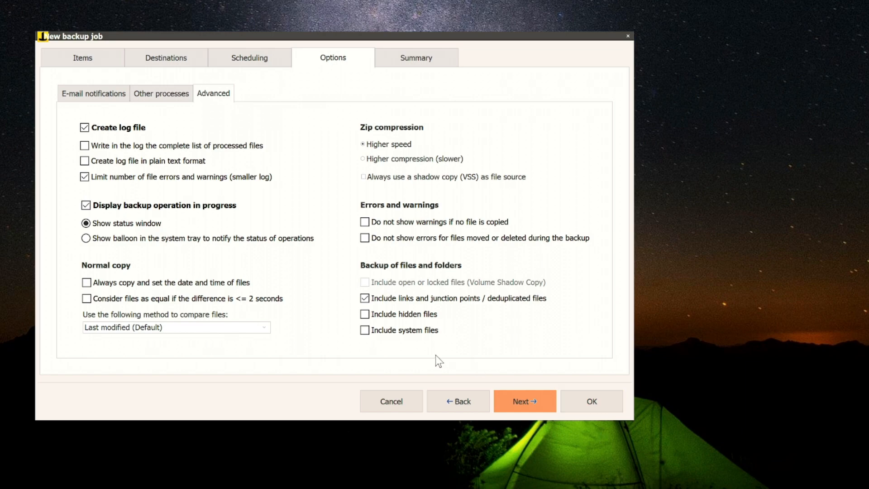
click(86, 206)
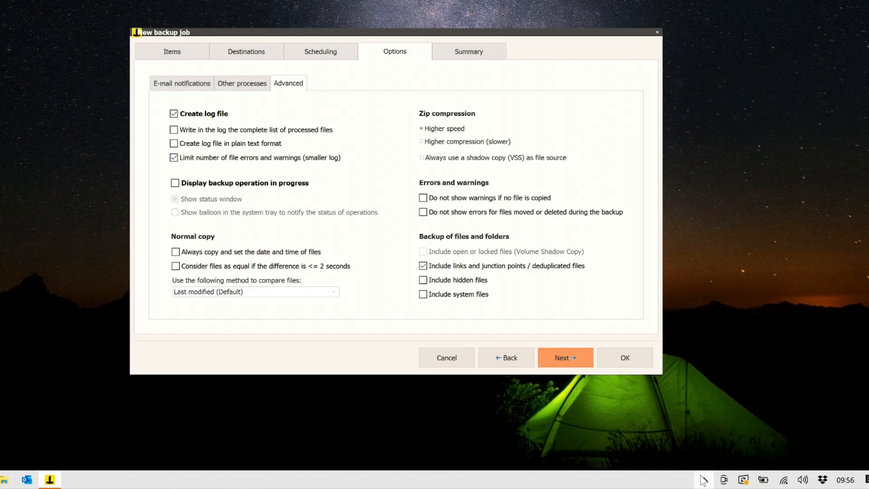
click(704, 480)
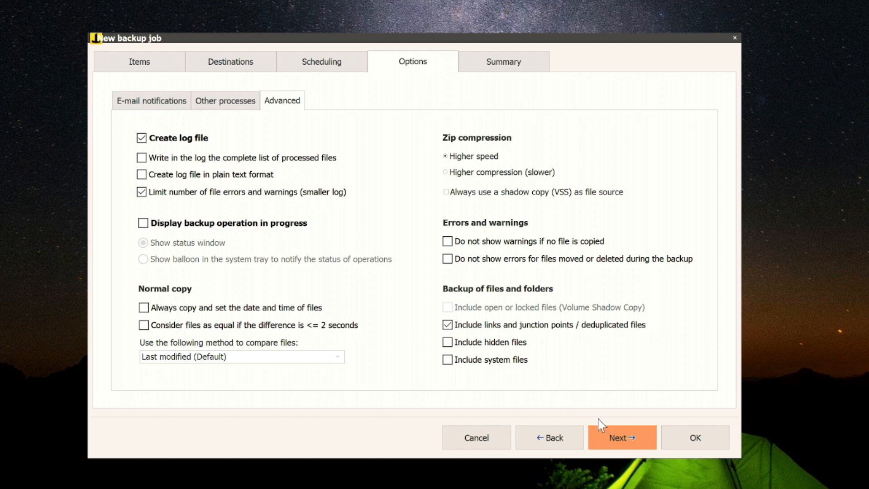
Step: Append "- Laptop" to the suggested job name, save the backup job and close the main window
click(619, 436)
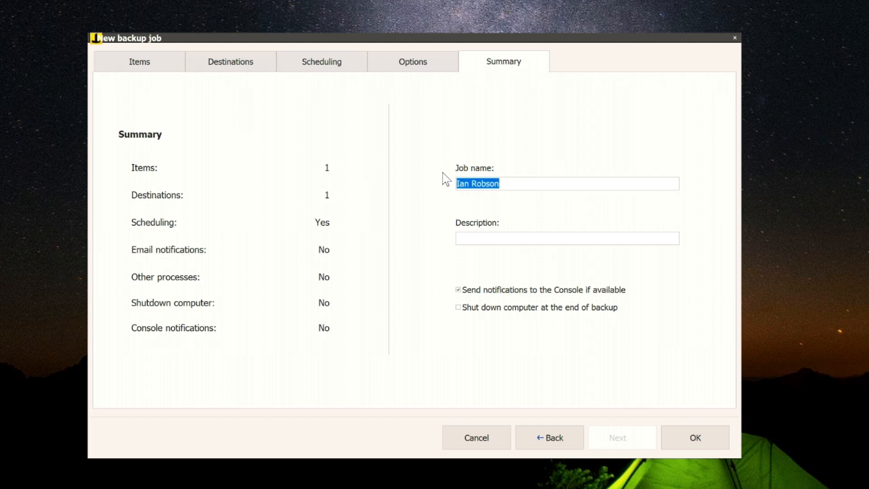
click(524, 186)
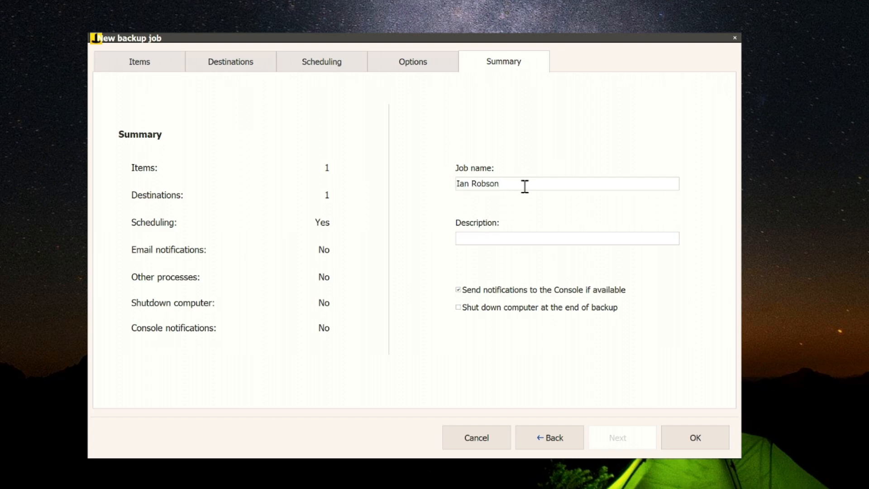
text(- Laptop)
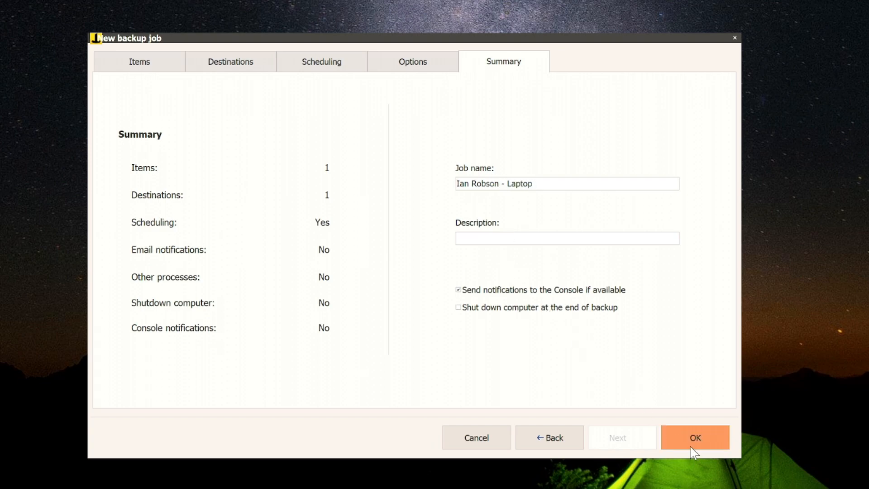
click(687, 436)
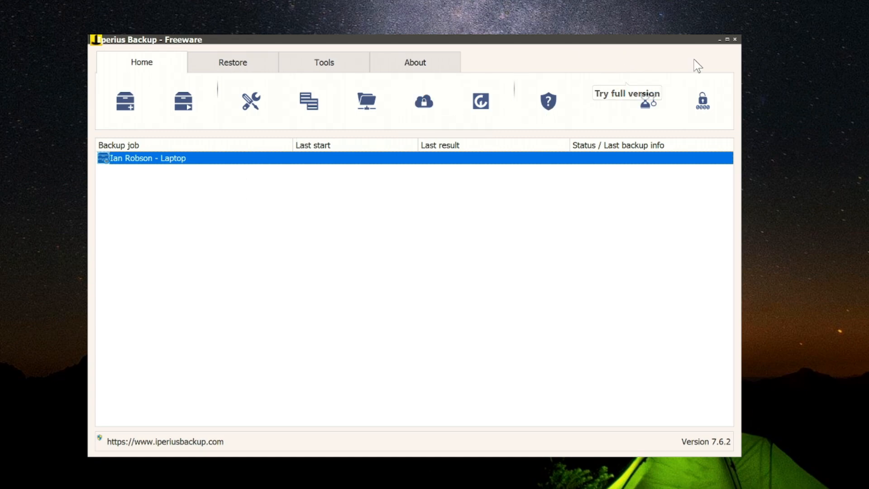
click(735, 39)
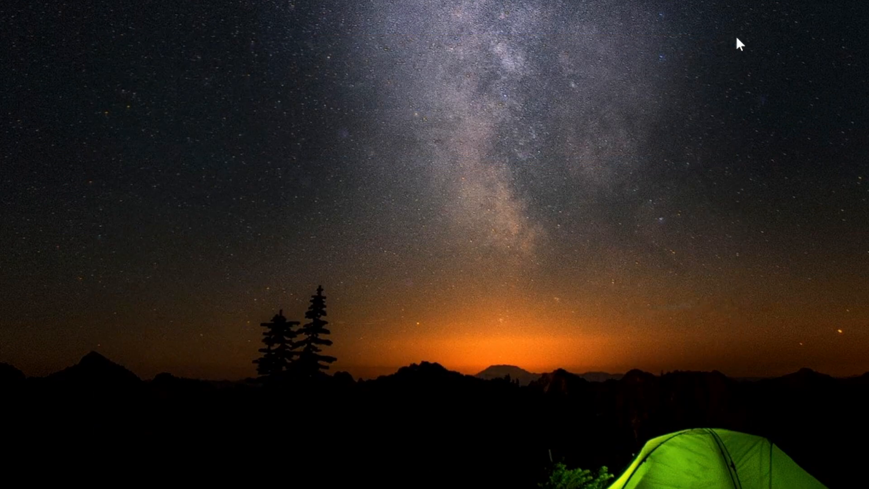
Step: Reopen Iperius Backup, look at the actions available for the laptop backup job and close the main window
click(727, 480)
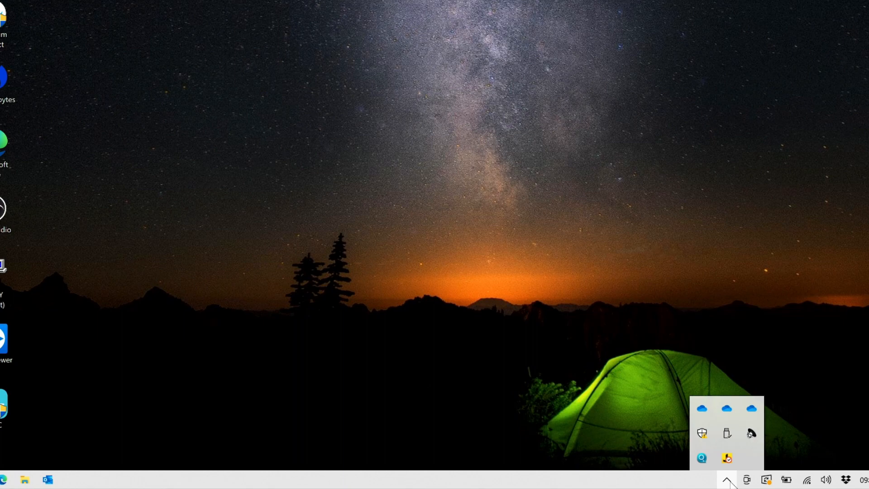
double_click(729, 459)
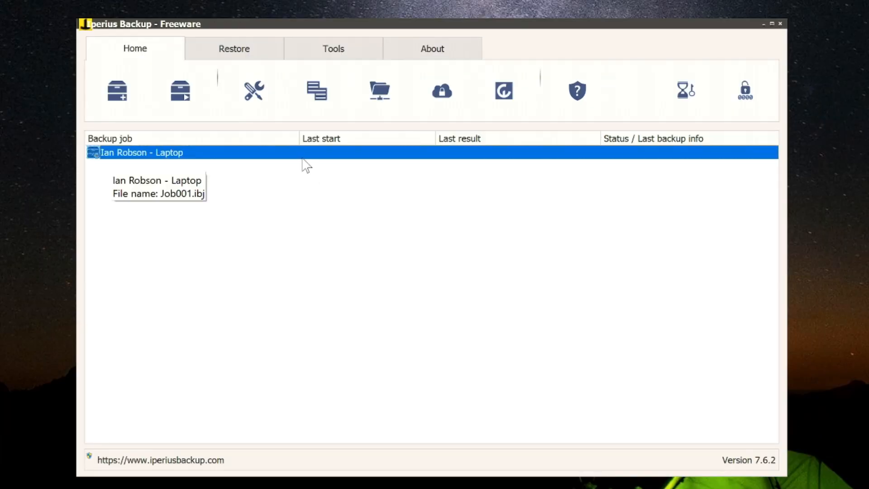
right_click(303, 162)
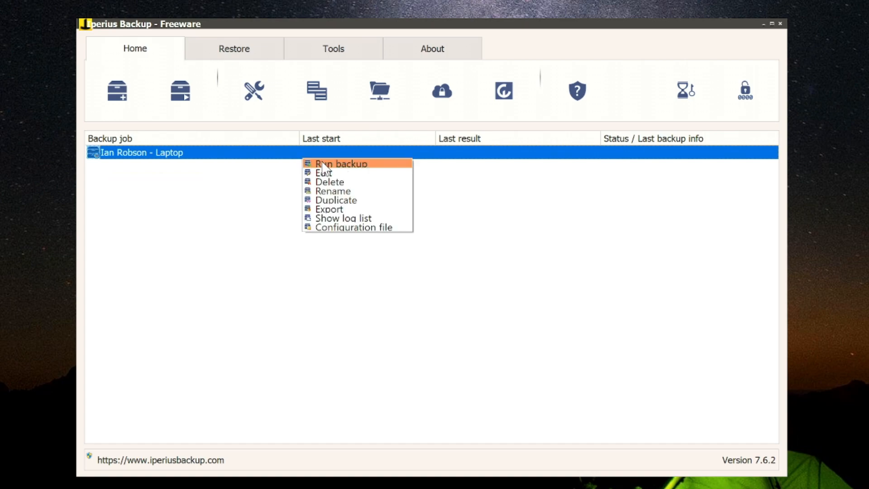
click(778, 23)
click(778, 24)
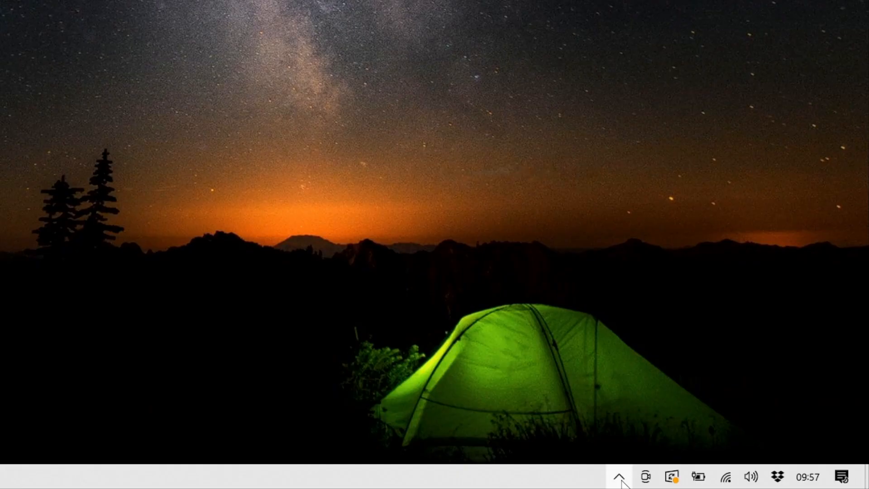
Step: Run the laptop backup job manually from the notification area and confirm its execution
click(619, 478)
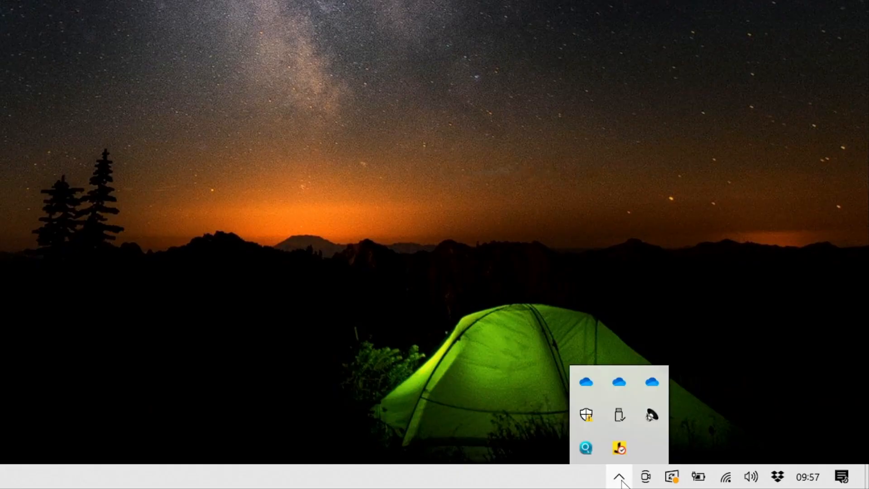
right_click(620, 447)
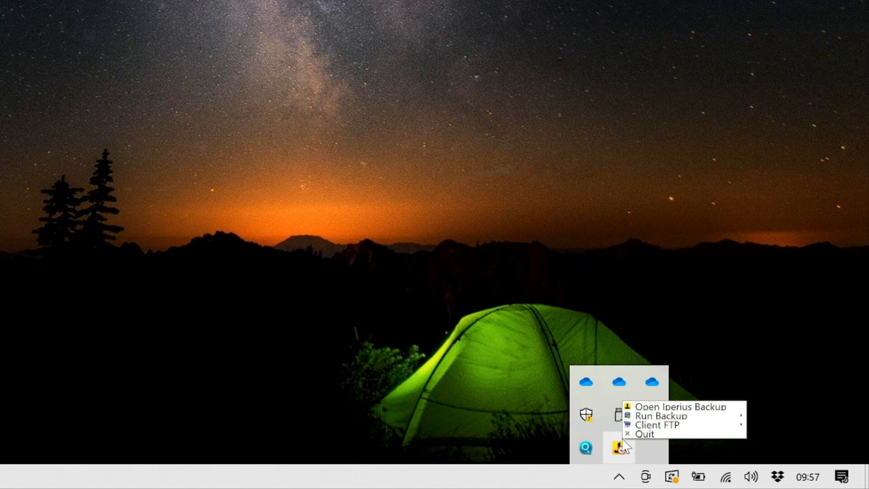
mouse_move(661, 416)
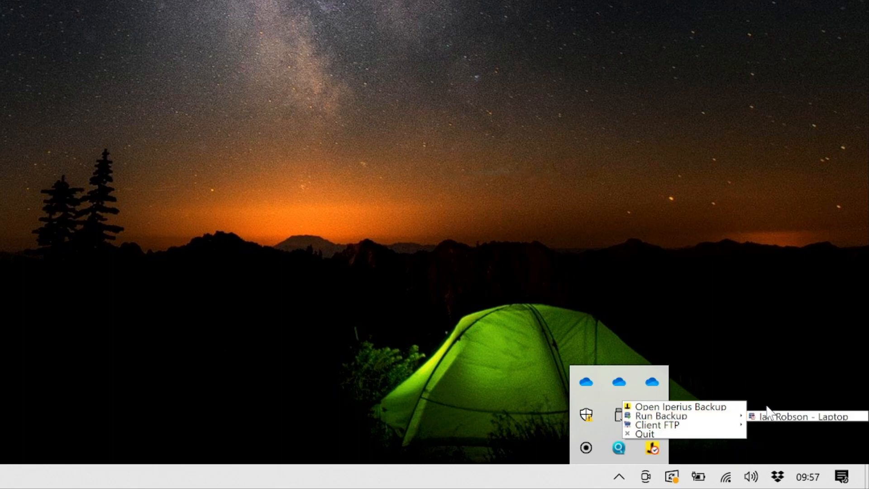
mouse_move(739, 416)
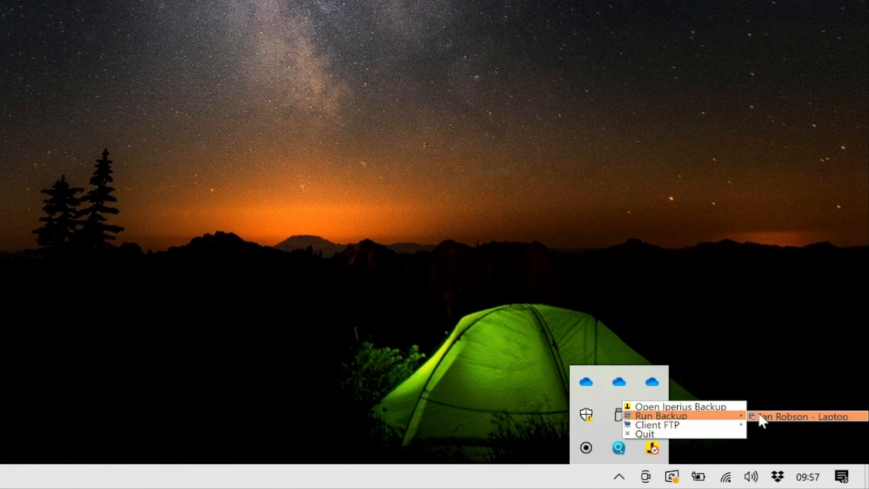
click(764, 413)
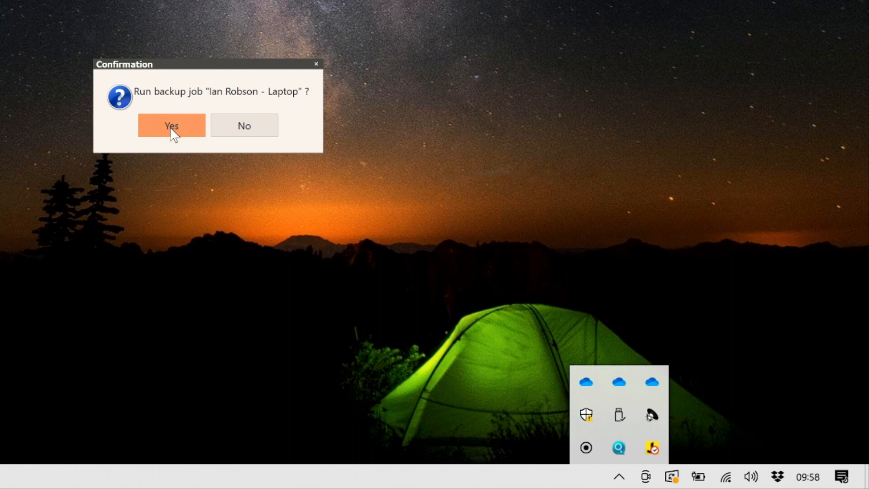
click(170, 121)
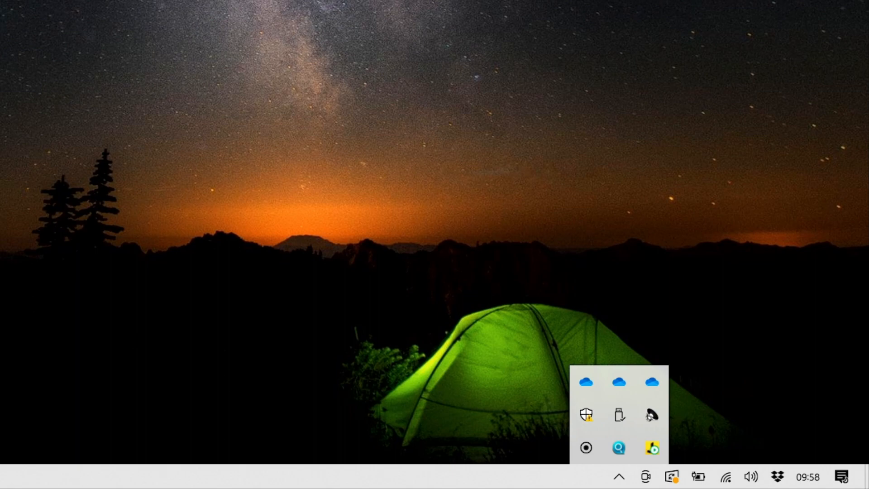
Step: Switch to File Explorer and open the laptop job's folder inside Backup on the Seagate Basic (E:) drive
key(super+e)
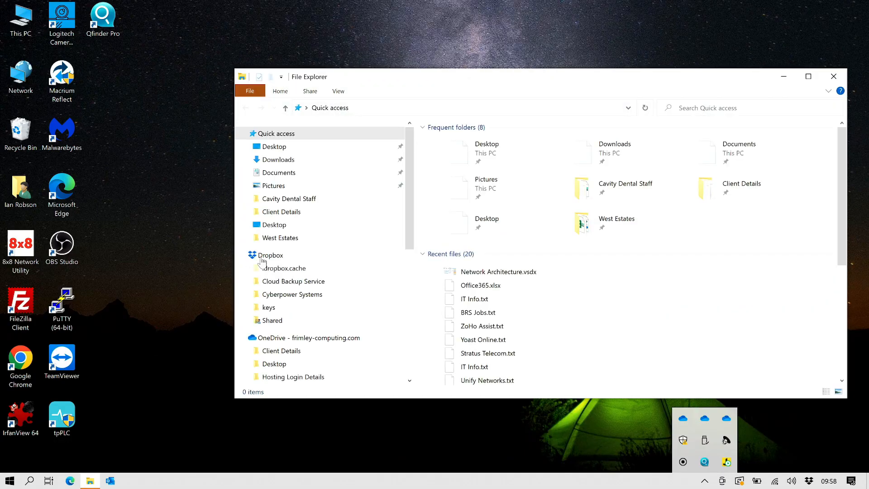
scroll(14, 221, down, 1)
scroll(306, 311, down, 6)
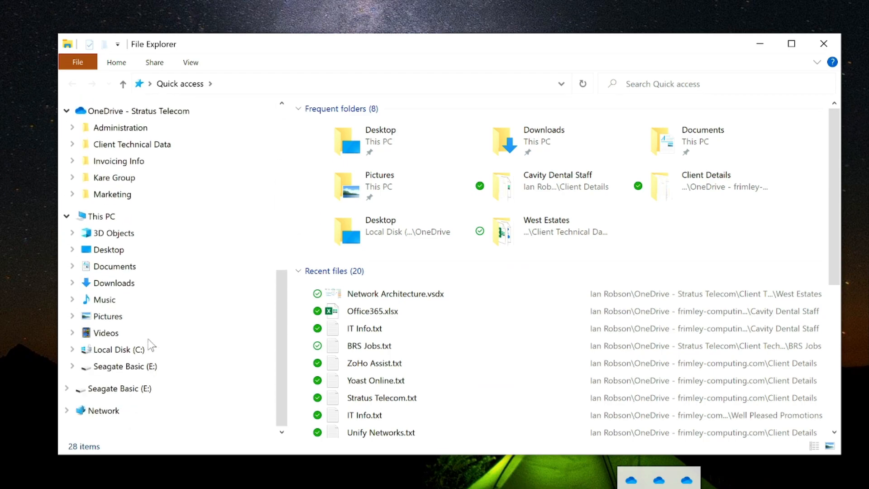
click(145, 367)
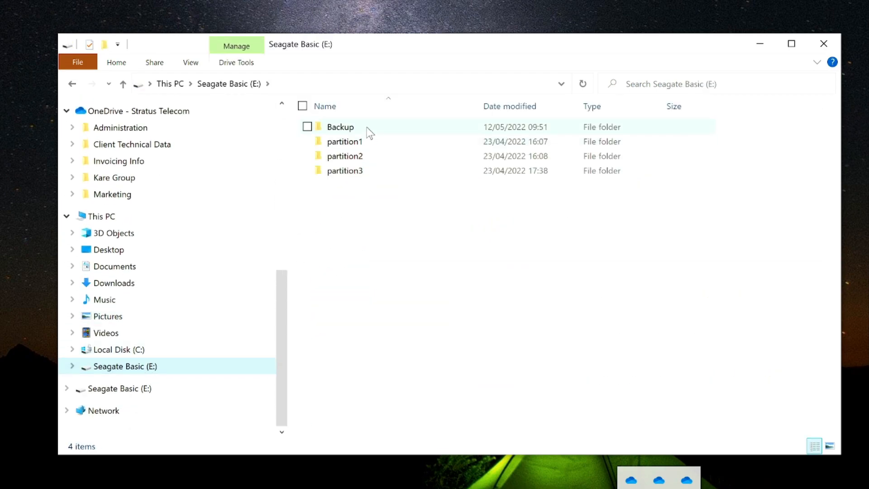
double_click(341, 128)
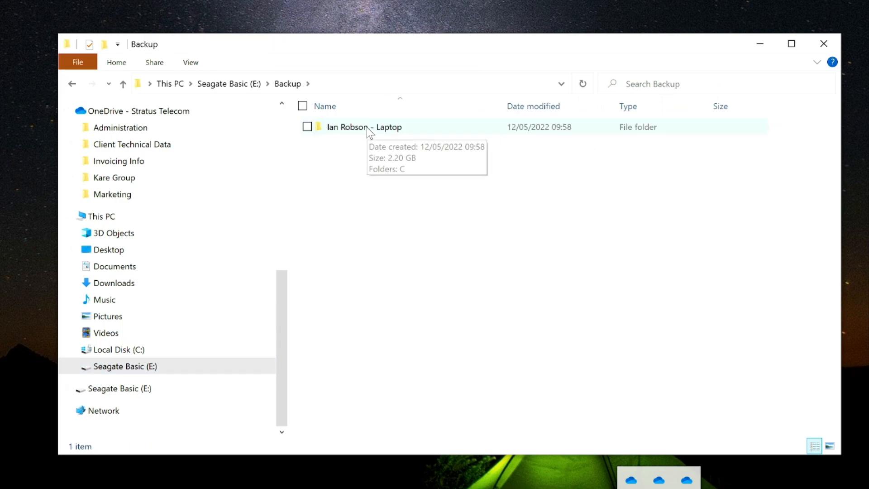
click(370, 132)
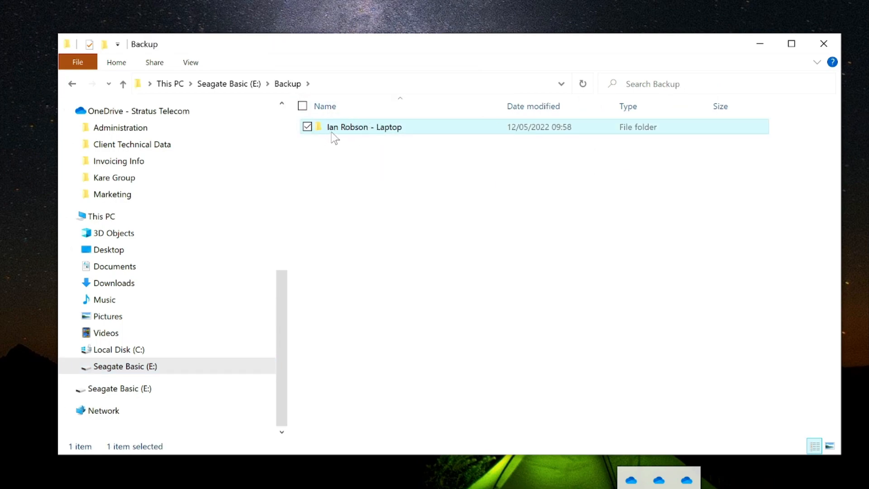
double_click(376, 127)
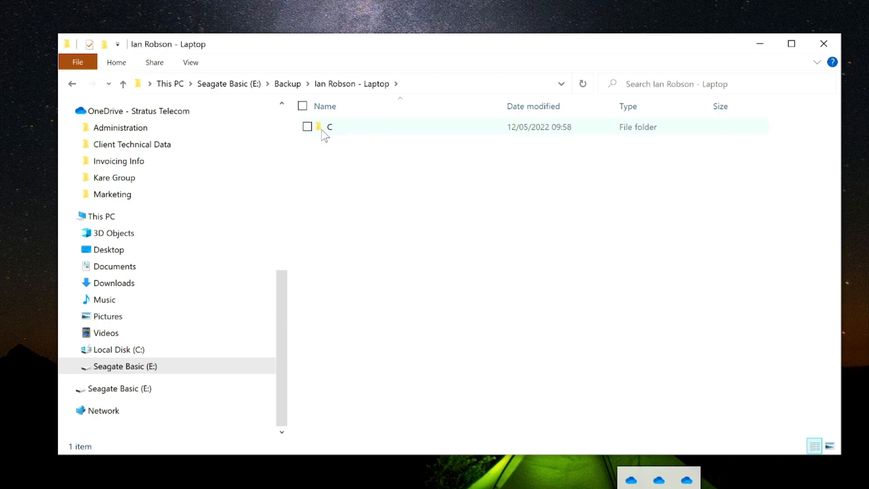
Step: Browse through C and Users to the copied user profile, check its Documents and Downloads folders, and close File Explorer
mouse_move(351, 128)
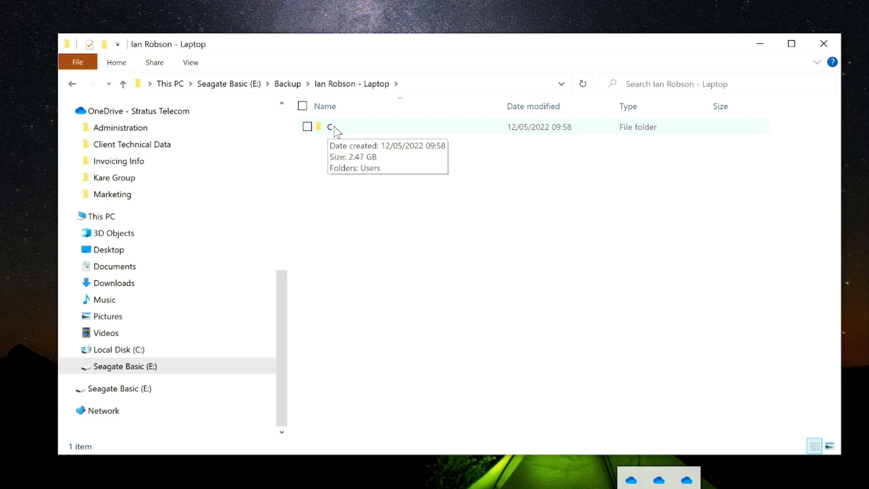
double_click(334, 127)
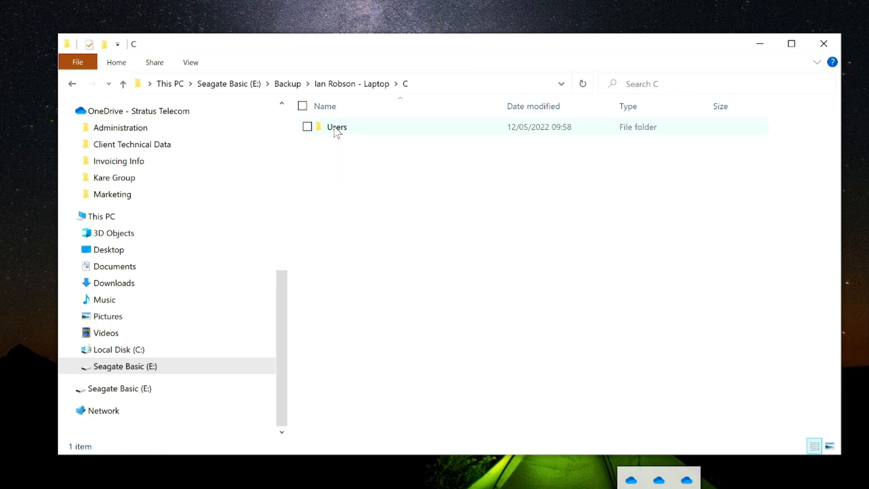
double_click(334, 127)
double_click(334, 127)
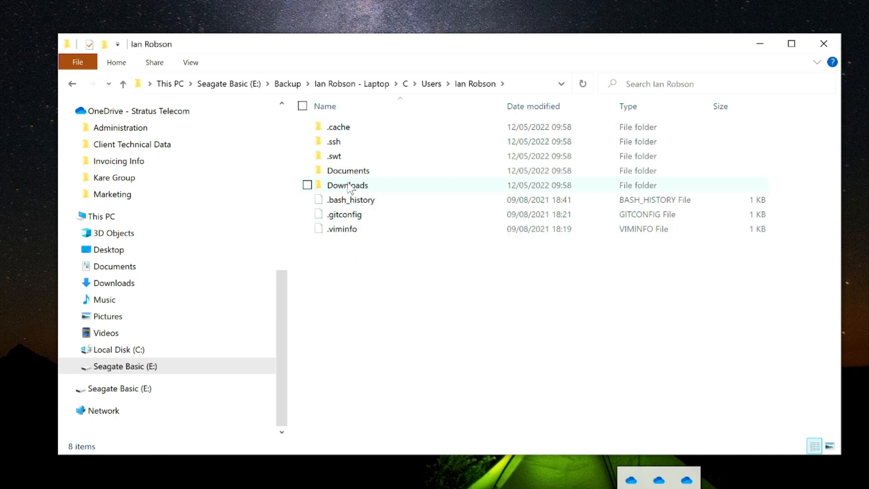
double_click(351, 170)
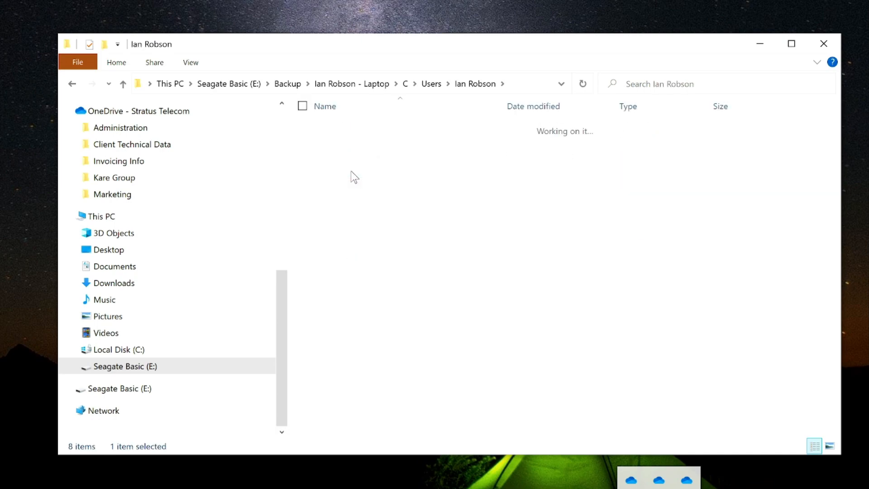
click(72, 84)
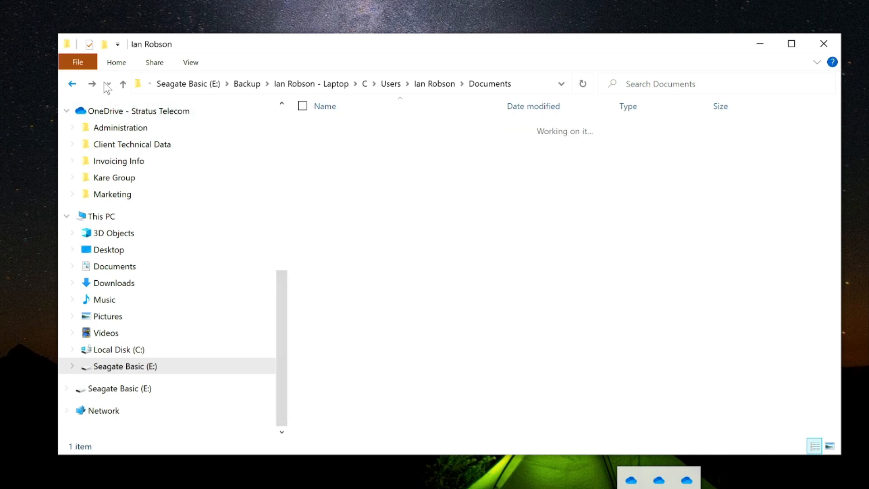
double_click(341, 186)
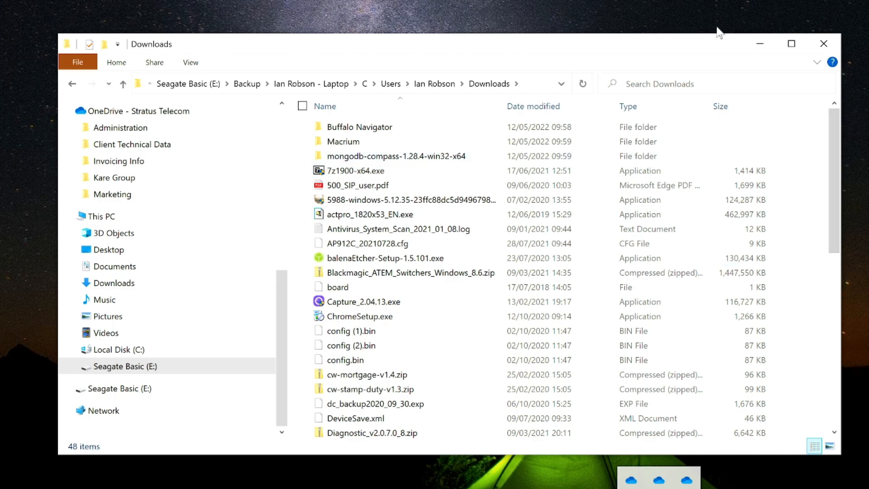
click(830, 46)
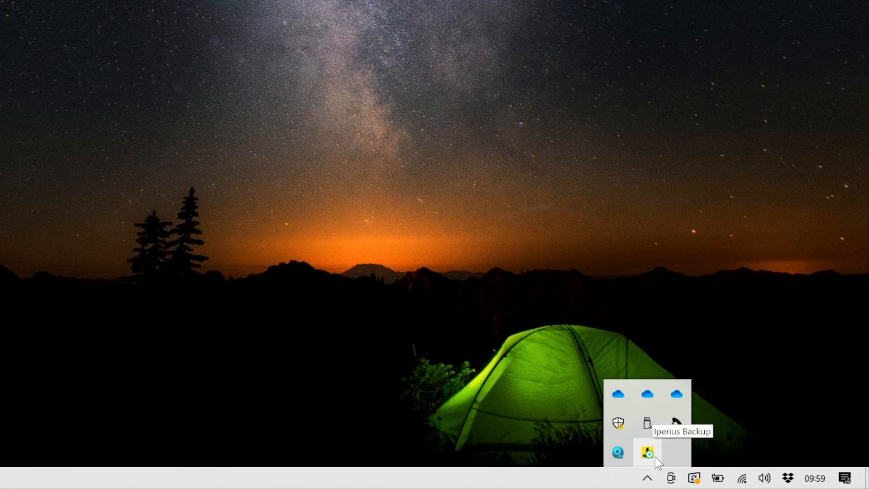
Step: Check the progress of the running backup, close the progress and main windows, and look at the Iperius status in the notification area
double_click(650, 454)
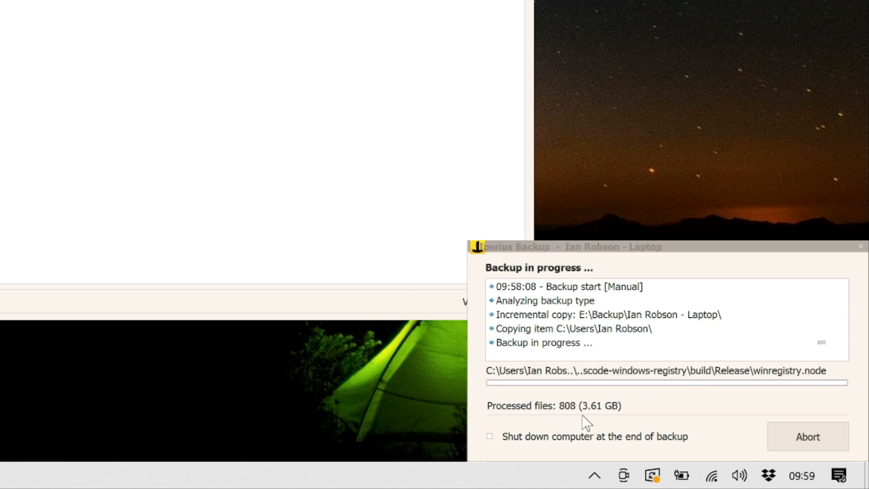
click(489, 435)
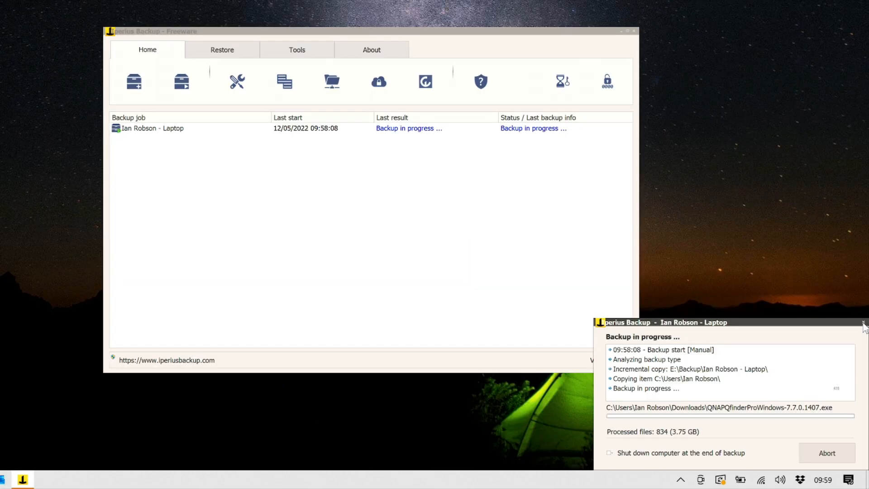
click(863, 323)
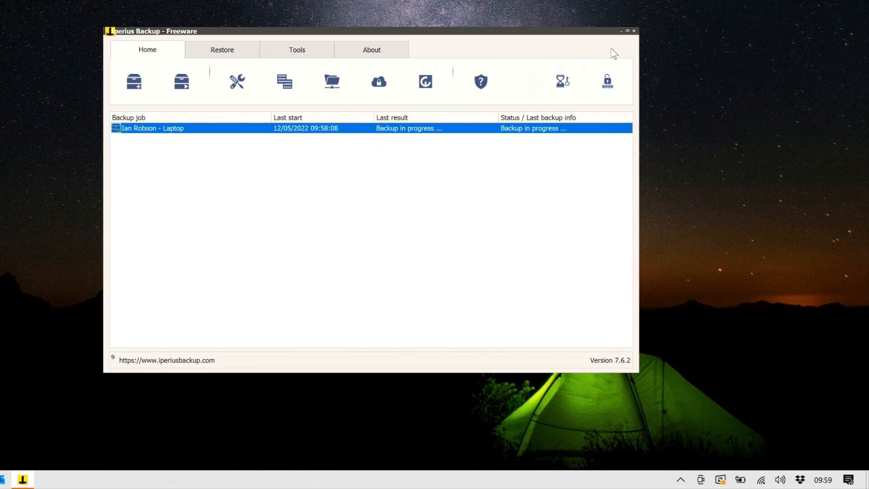
click(634, 32)
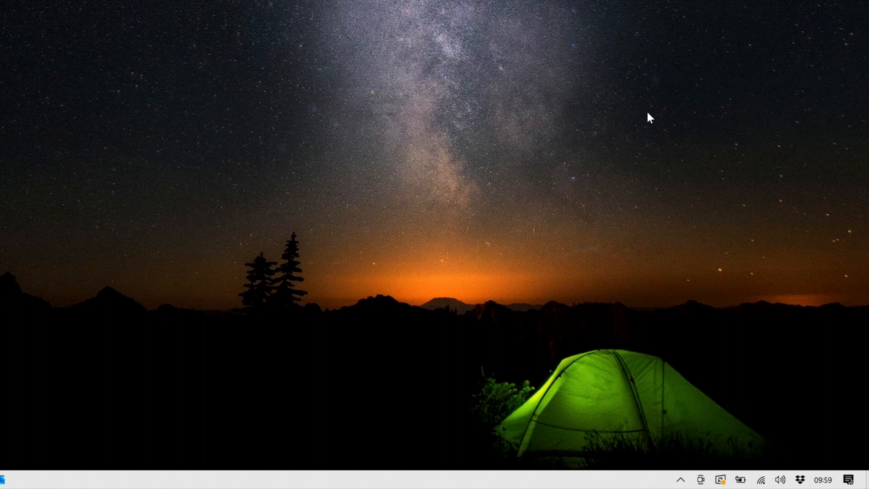
click(680, 480)
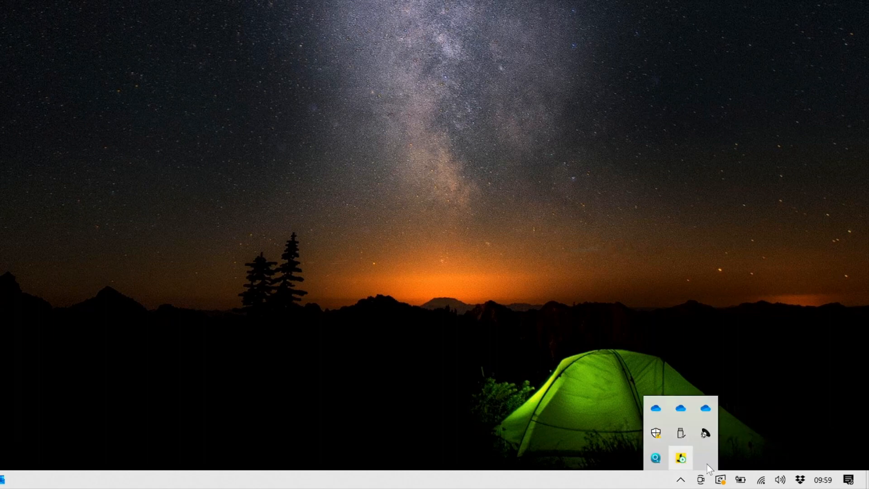
click(700, 329)
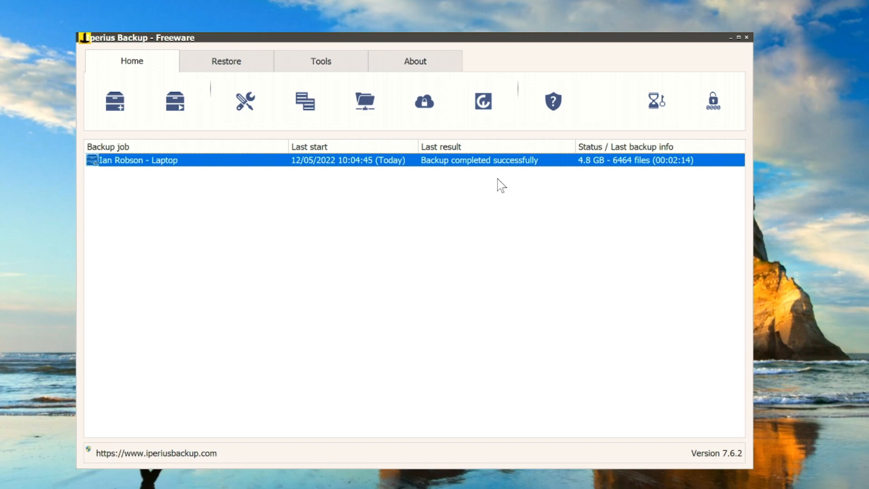
Step: Close and reopen Iperius Backup, then show the log list of the laptop backup job
click(746, 37)
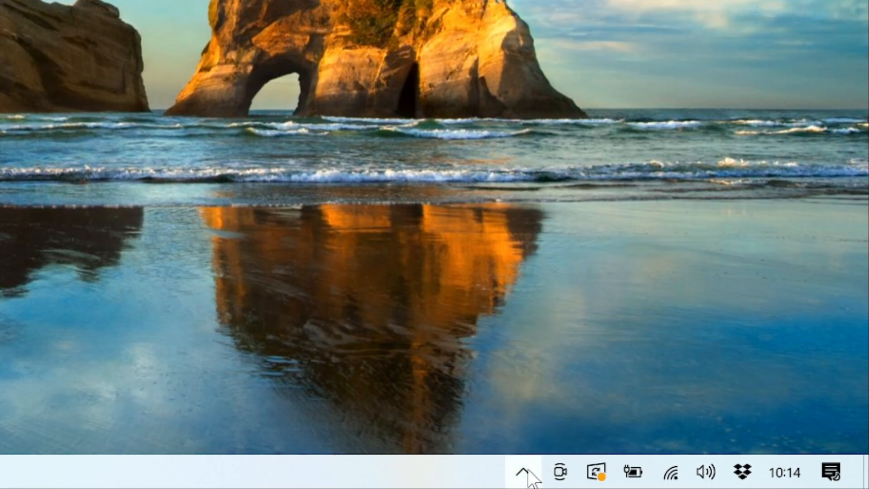
click(724, 479)
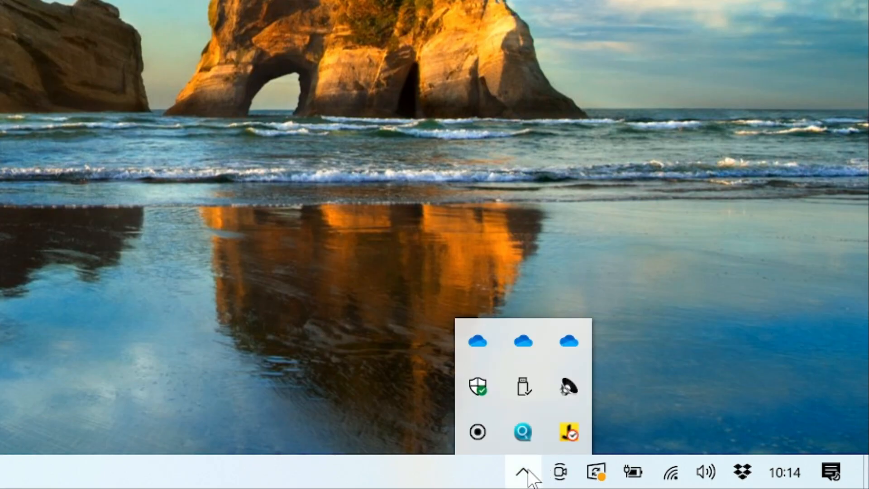
right_click(573, 438)
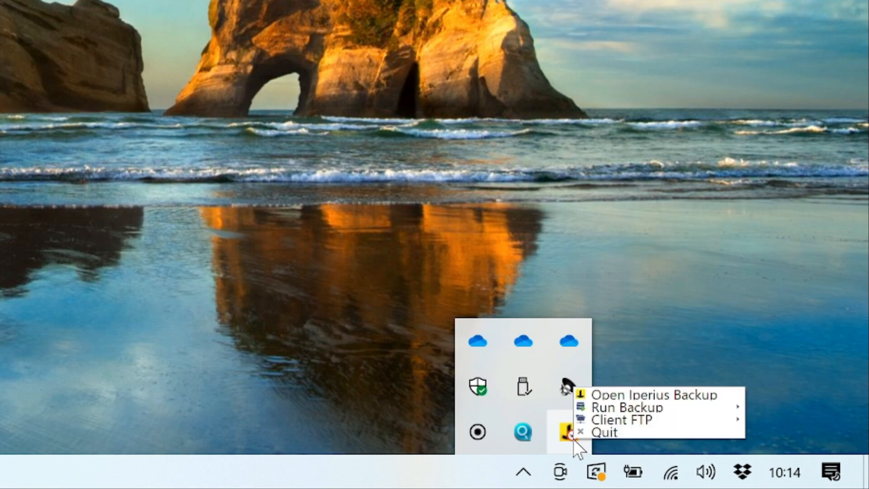
click(589, 394)
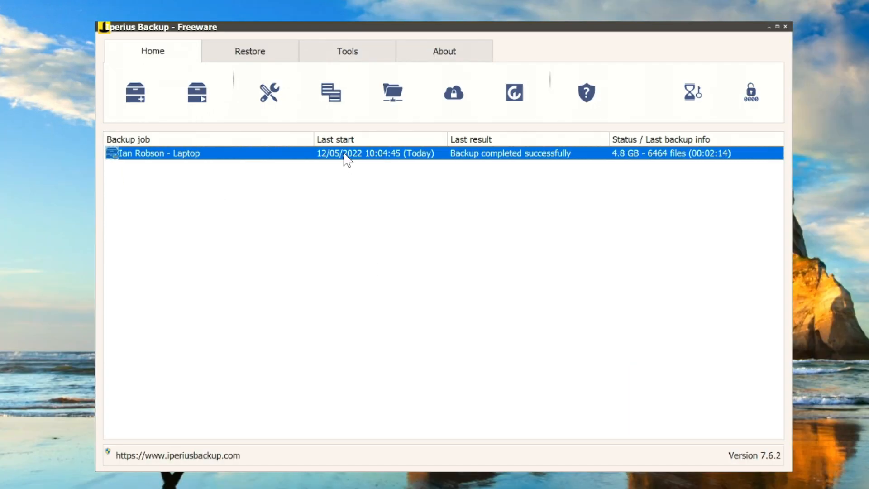
right_click(286, 123)
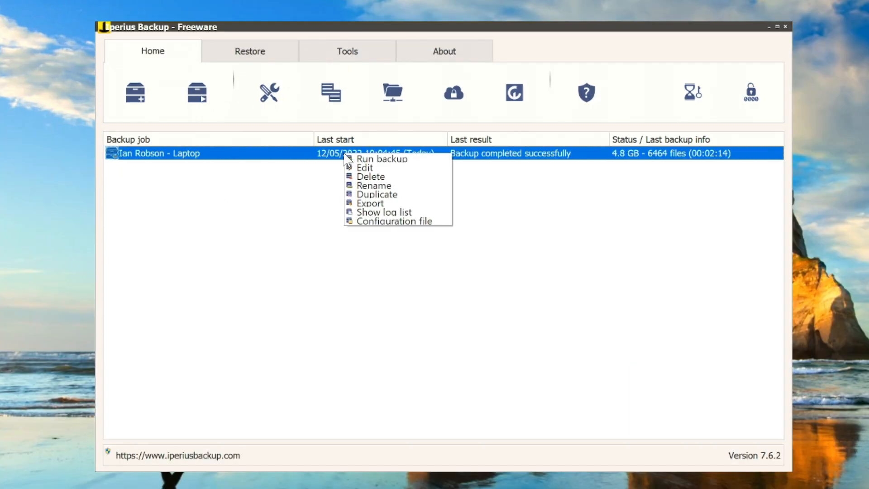
click(405, 212)
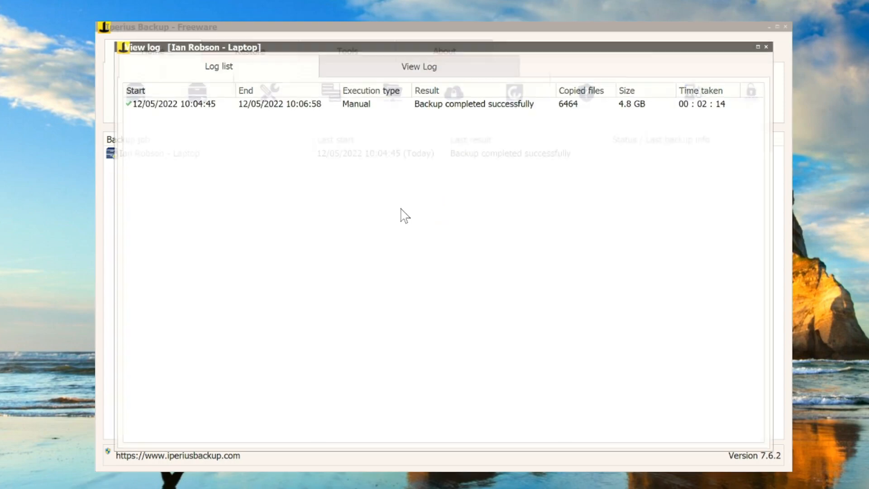
Step: Open the full report of the manual backup run, maximize the log window, and examine the enlarged summary of times, data size and files
double_click(303, 103)
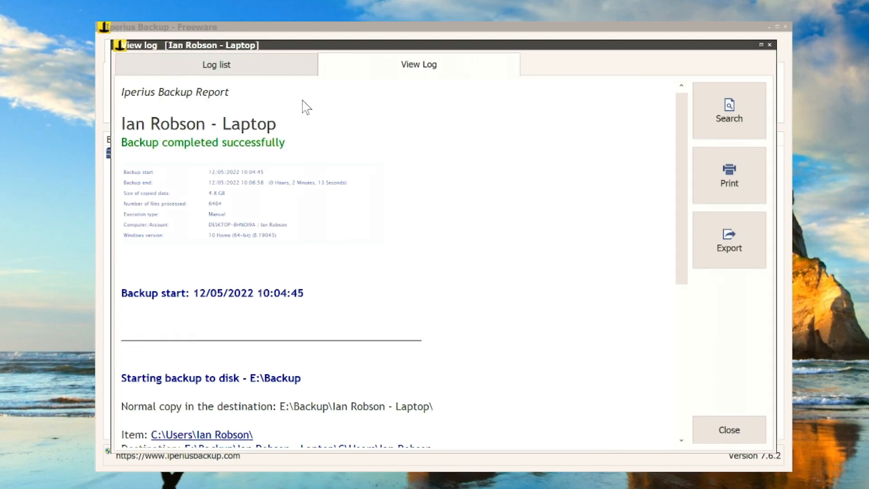
click(761, 45)
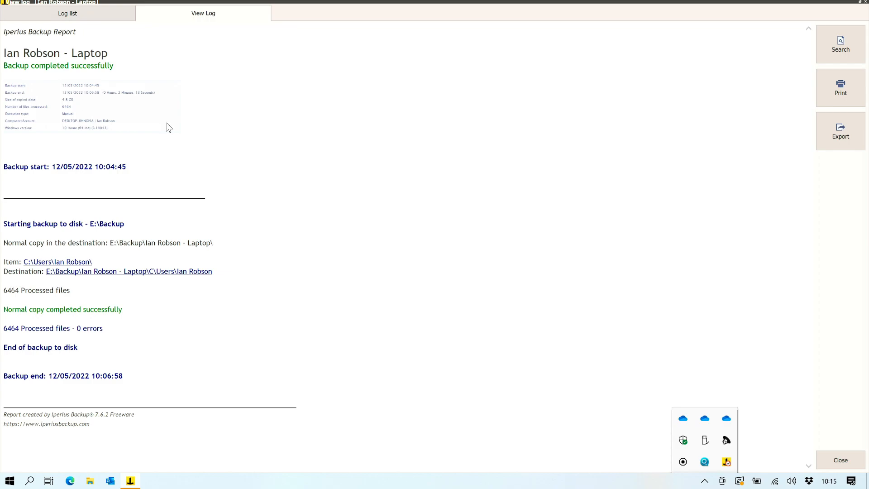
scroll(169, 127, up, 5)
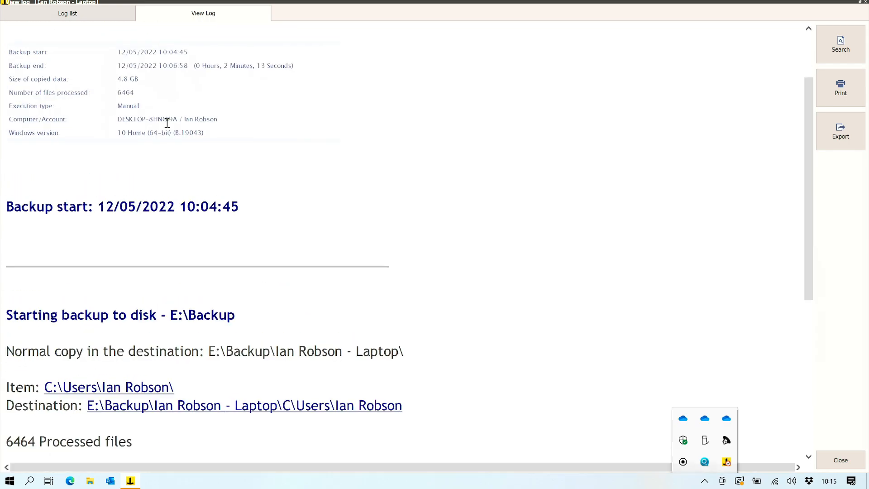
scroll(166, 123, up, 2)
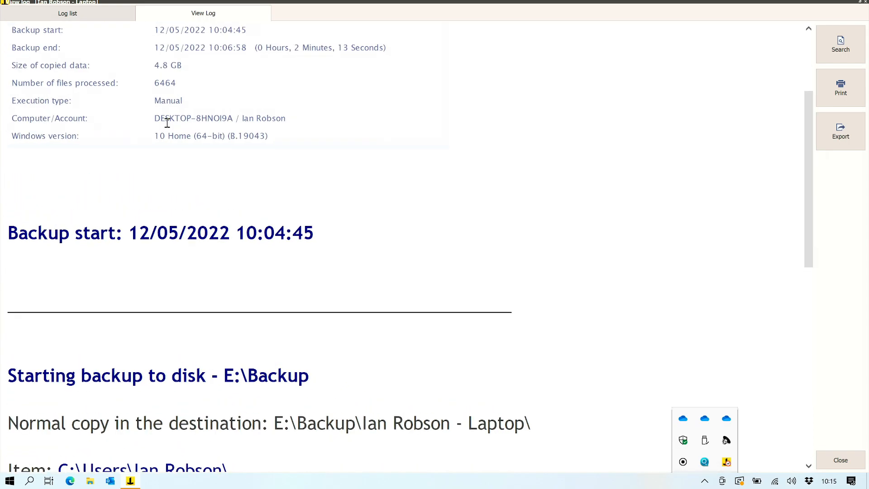
scroll(167, 122, up, 3)
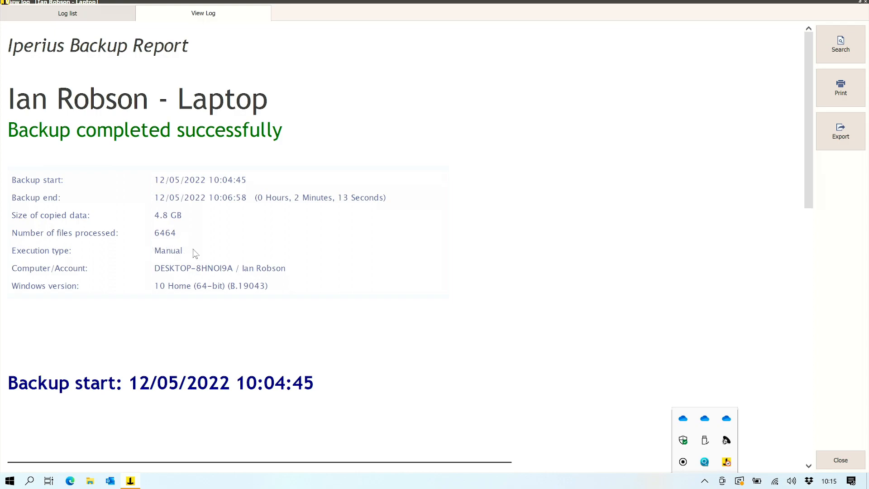
Step: Read the rest of the backup report, checking the source and destination paths, processed files, errors and end time
scroll(204, 252, down, 3)
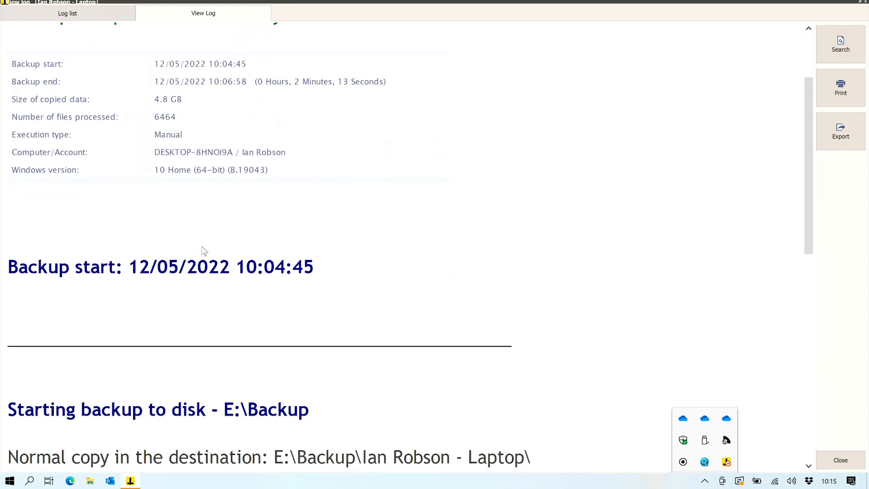
scroll(204, 252, down, 10)
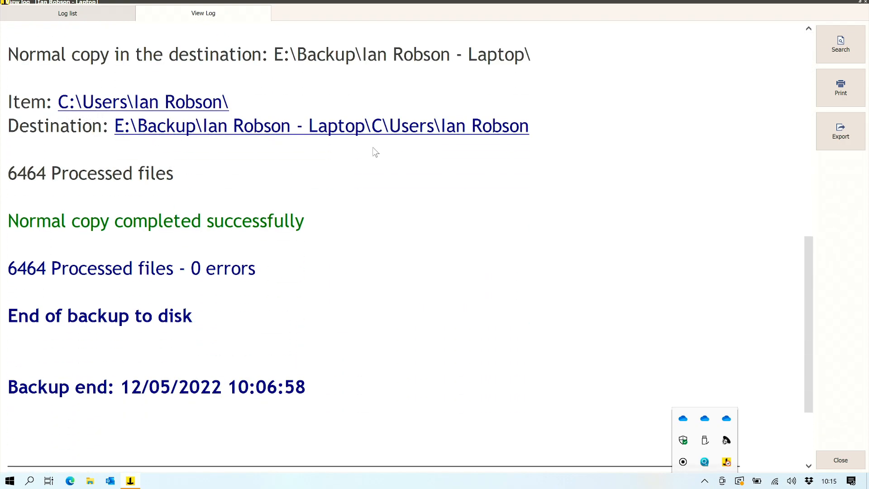
scroll(321, 160, down, 3)
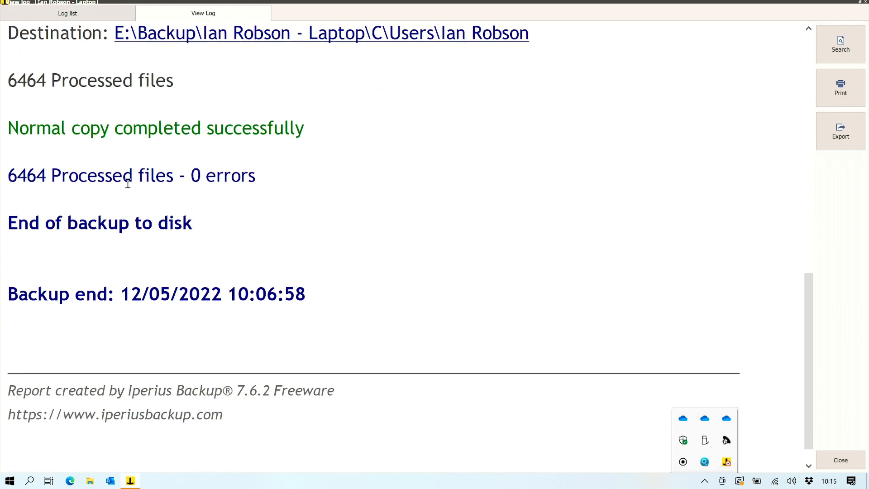
scroll(211, 221, down, 1)
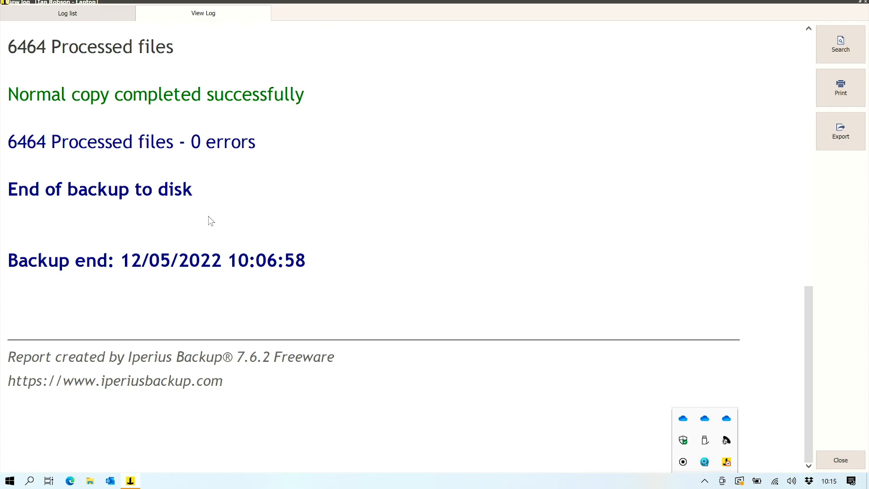
ctrl+scroll(211, 221, down, 1)
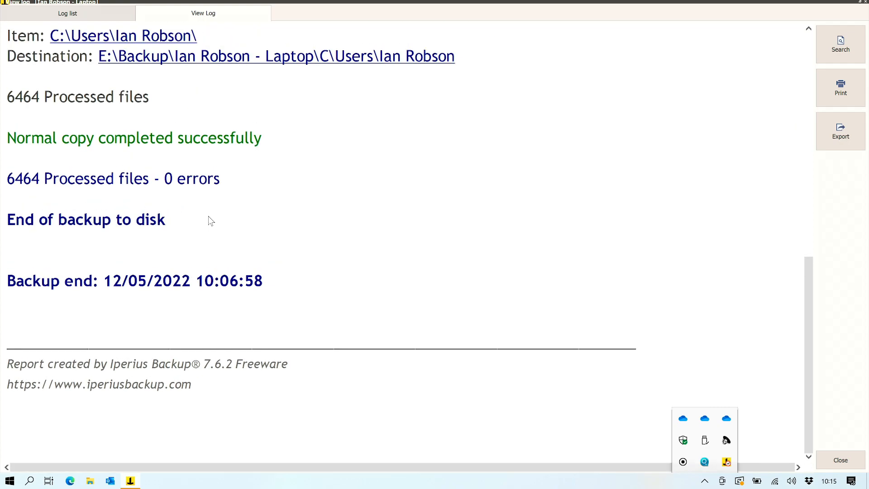
ctrl+scroll(210, 221, down, 3)
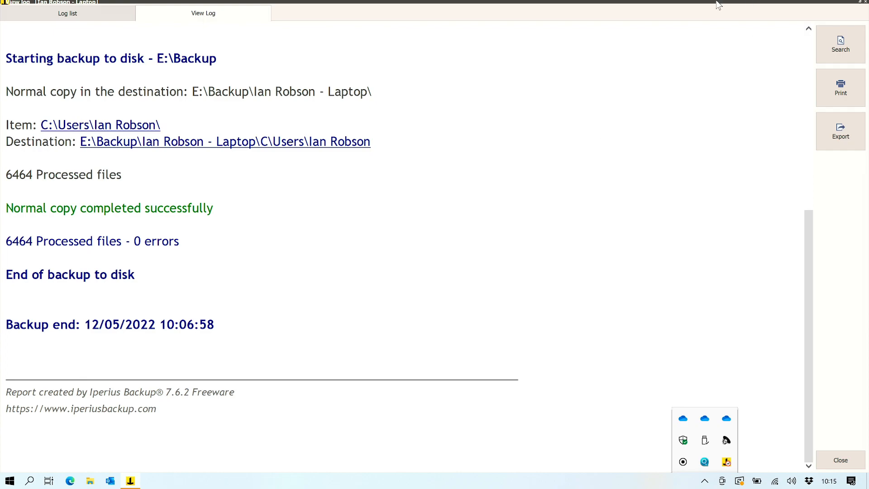
Step: Close the log report and the Iperius Backup main window, and collapse the hidden notification area icons
click(863, 3)
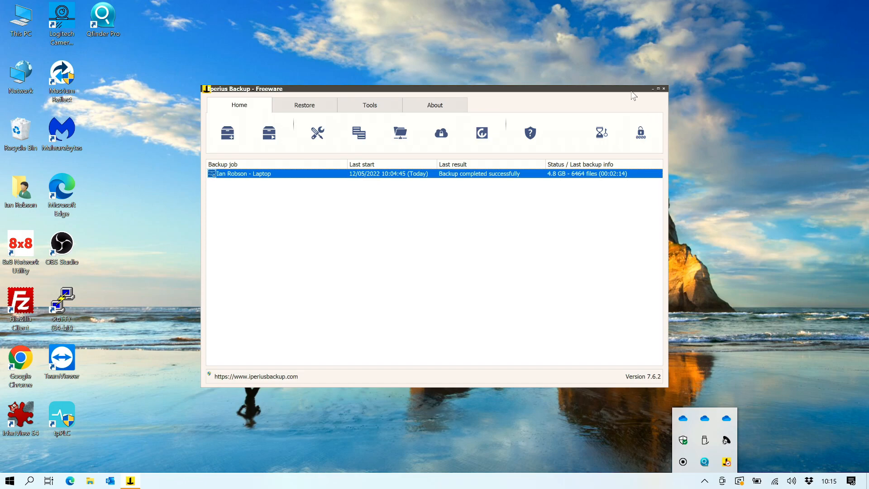
click(663, 89)
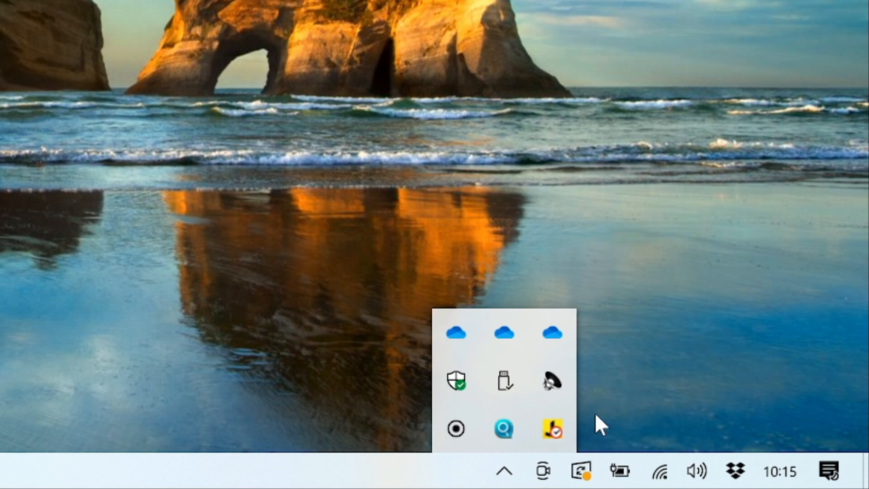
click(504, 473)
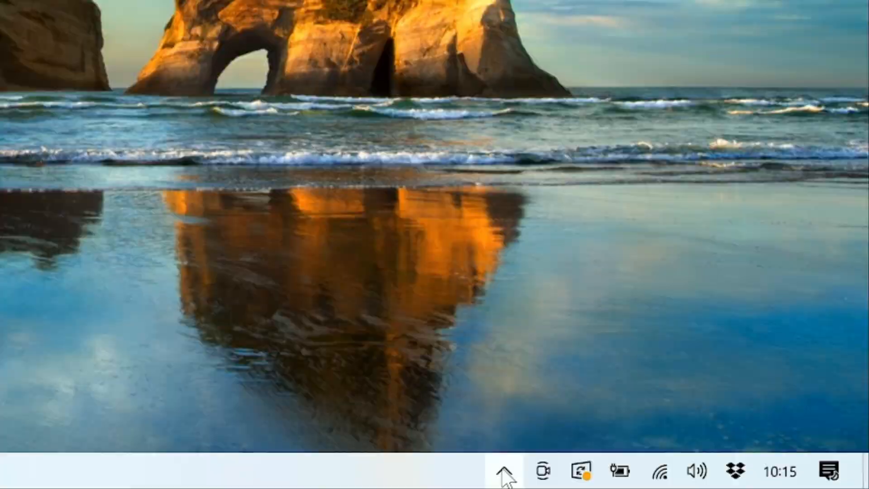